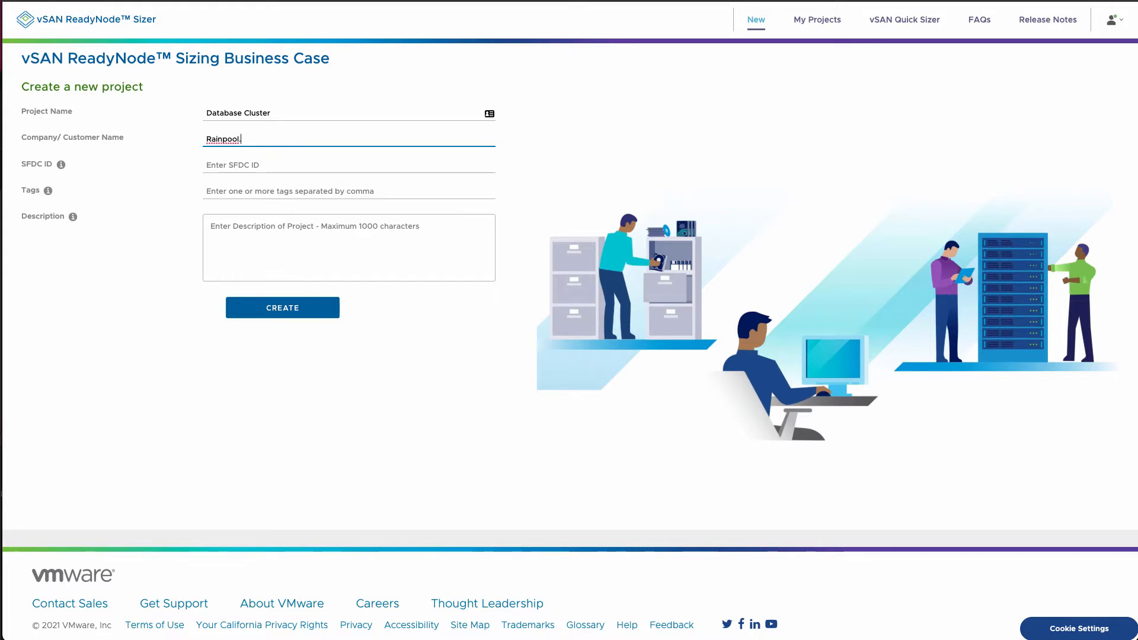
Fill in the project's SFDC ID and set its tags to SQL, Oracle, Texas
key(Tab)
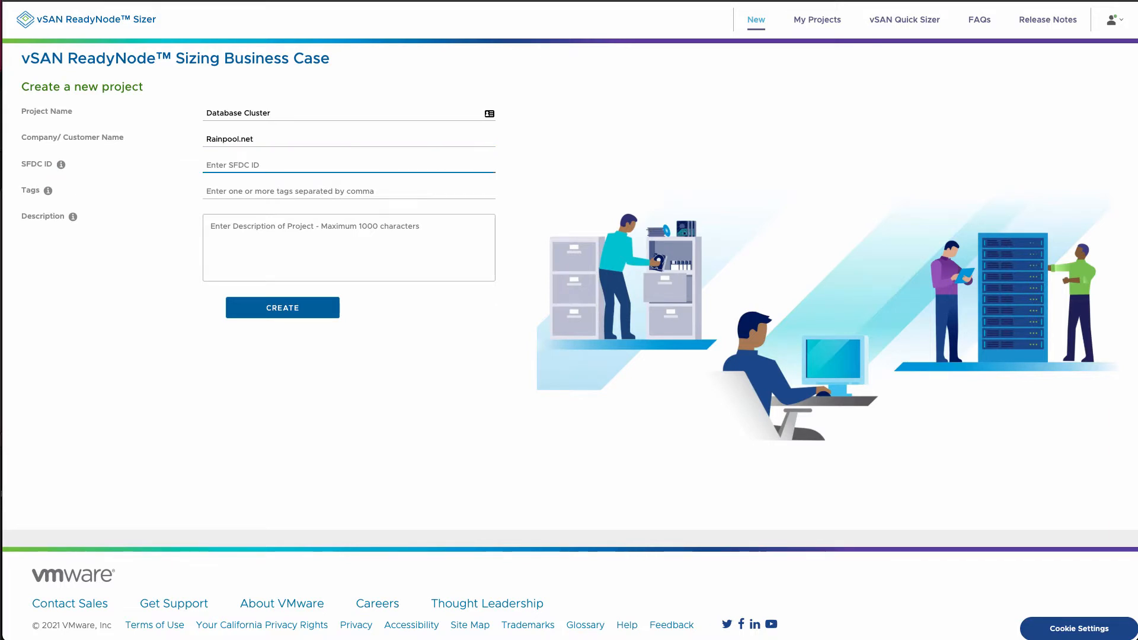
text(213535325rd3)
key(Tab)
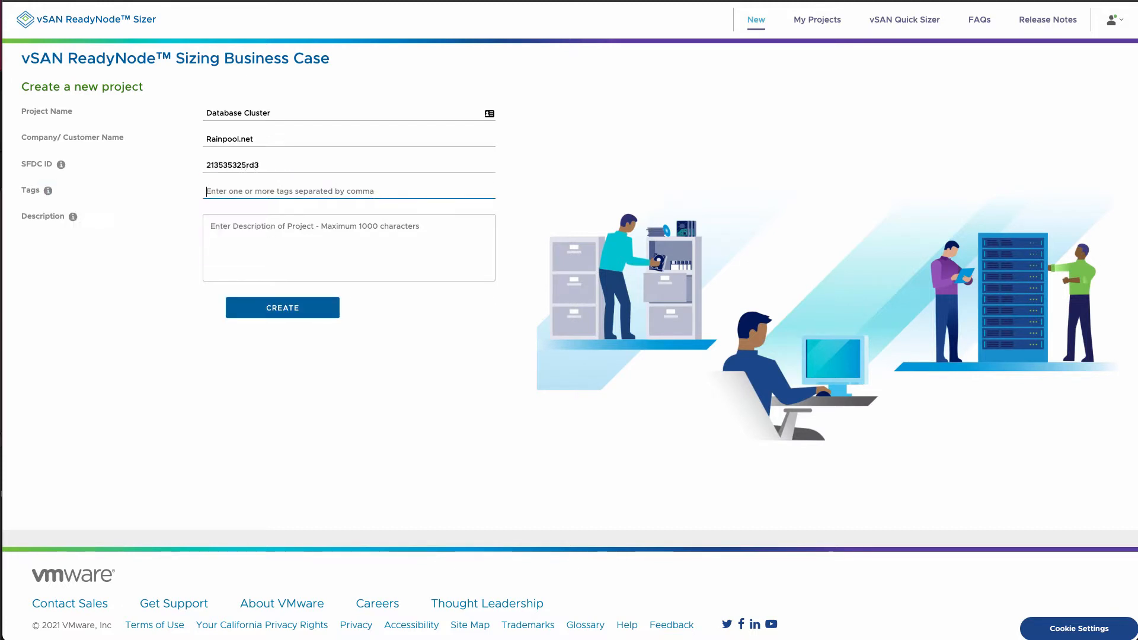
text(SQL)
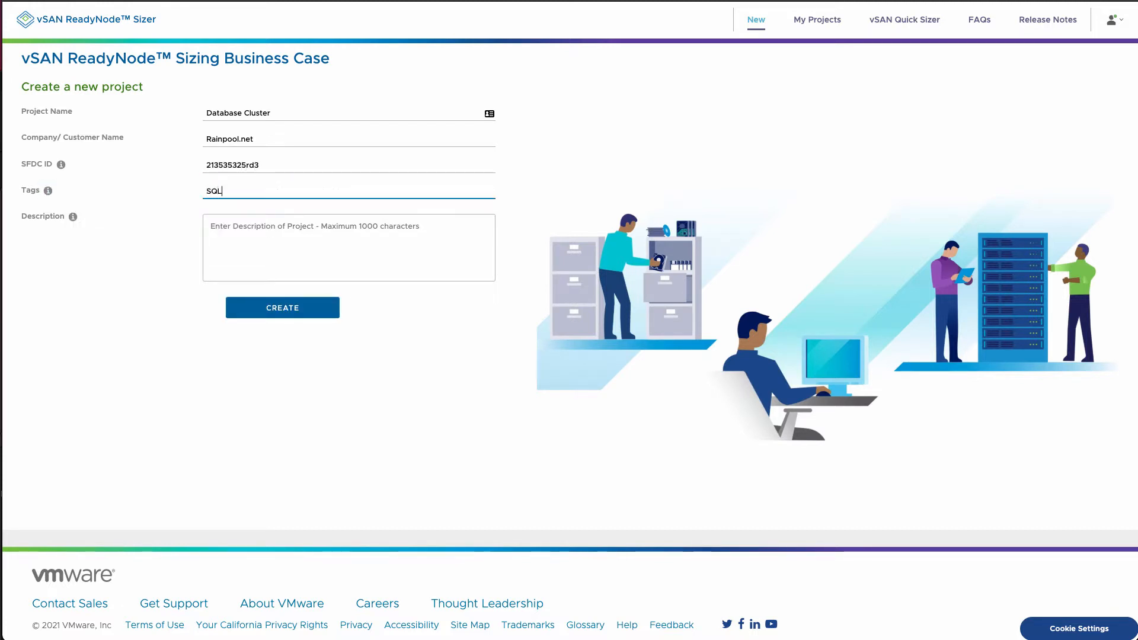
text(, Oraclek)
key(BackSpace)
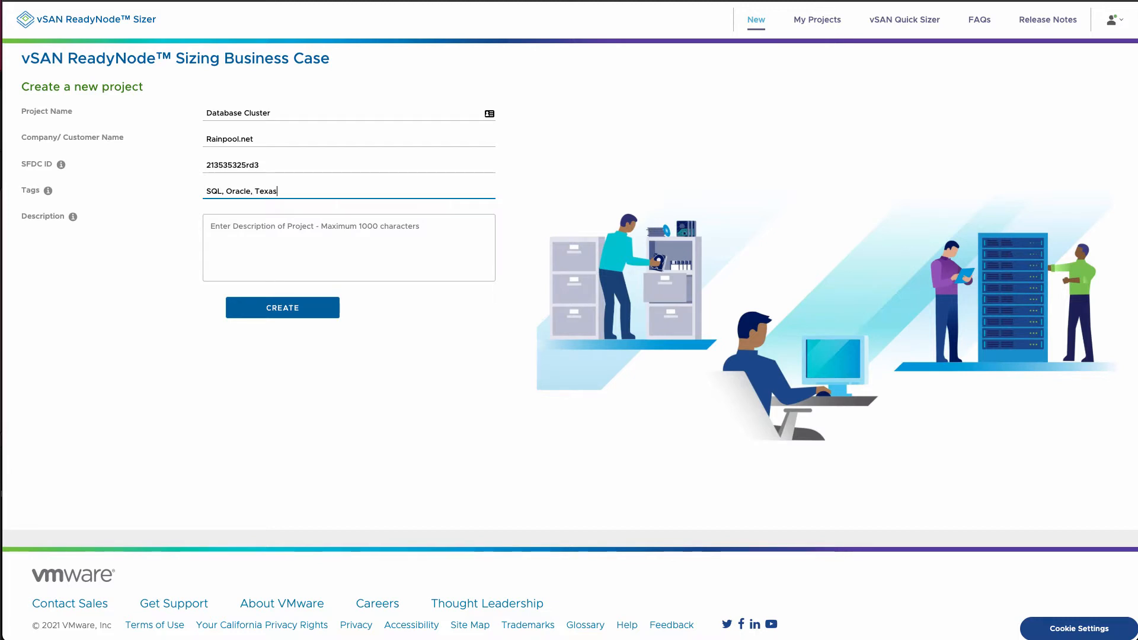
Enter the description "This is a project for database consolidation in the Dallas Datacenter." and create the project
click(279, 243)
text(Th)
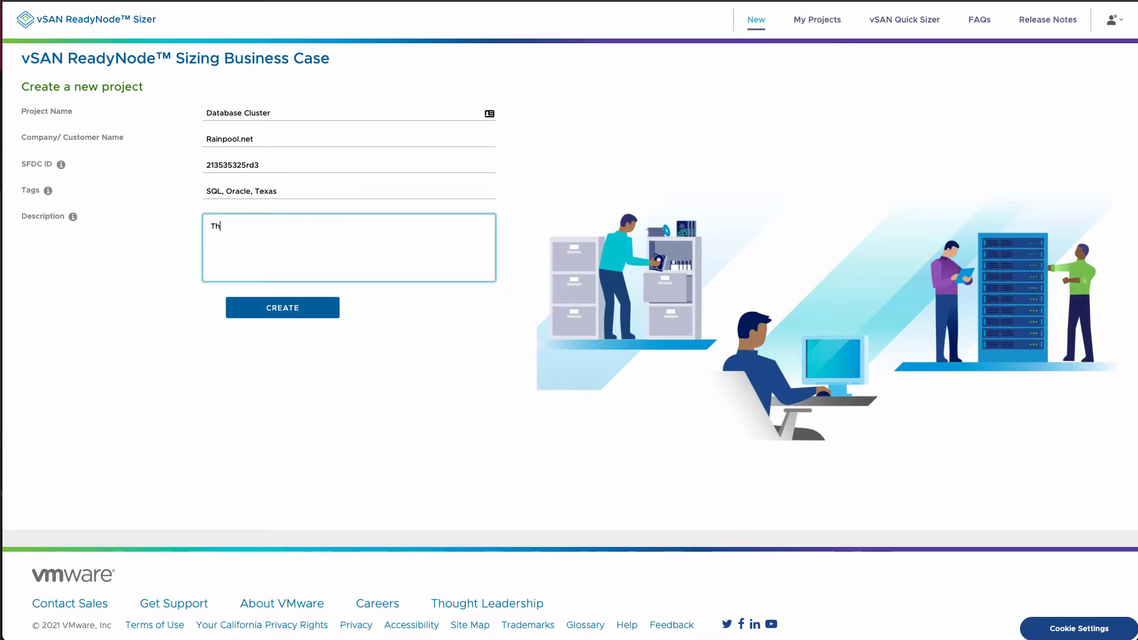
text(is is a project for database cons)
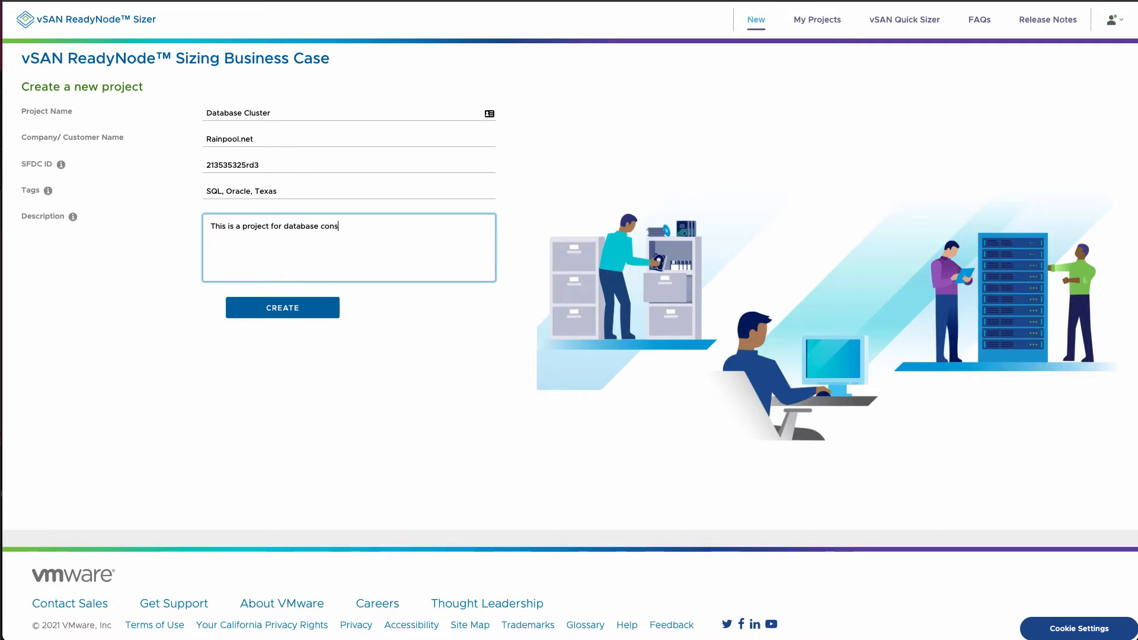
text(olidation in the Dallas)
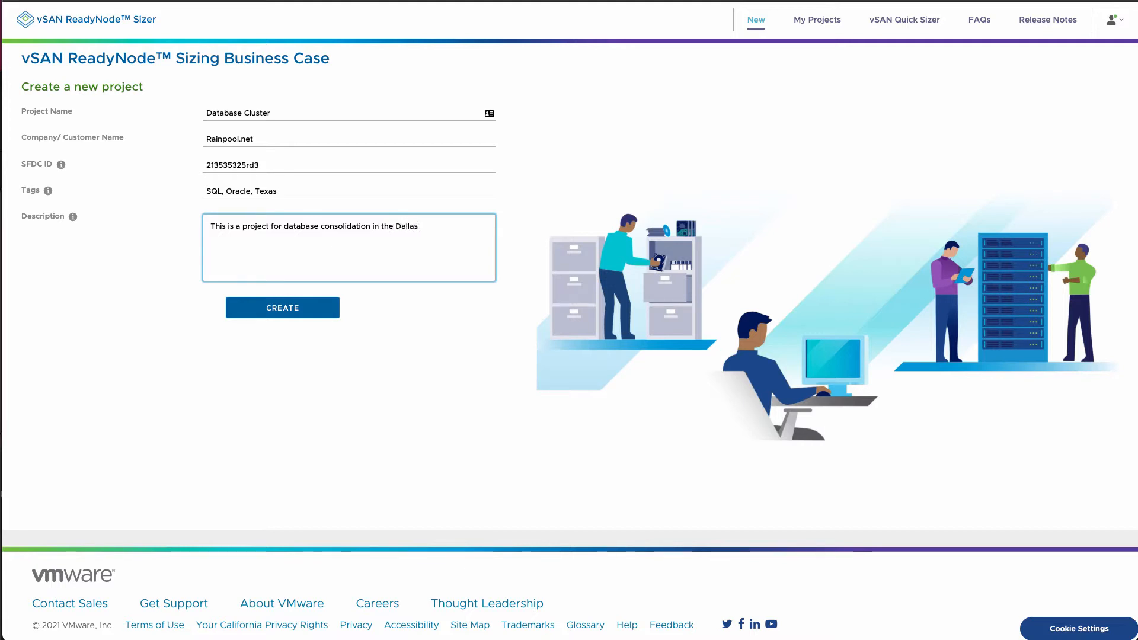
text( Datacenter.)
click(279, 314)
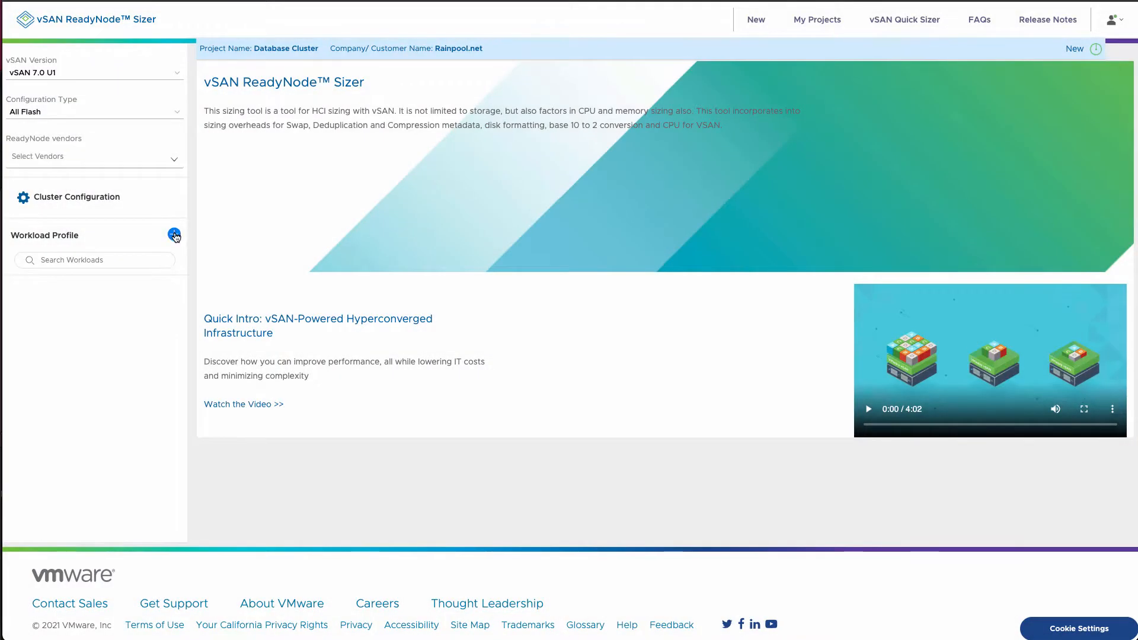
Start a new Databases workload profile of type Microsoft SQL Server with a total count of 100 VMs
click(174, 235)
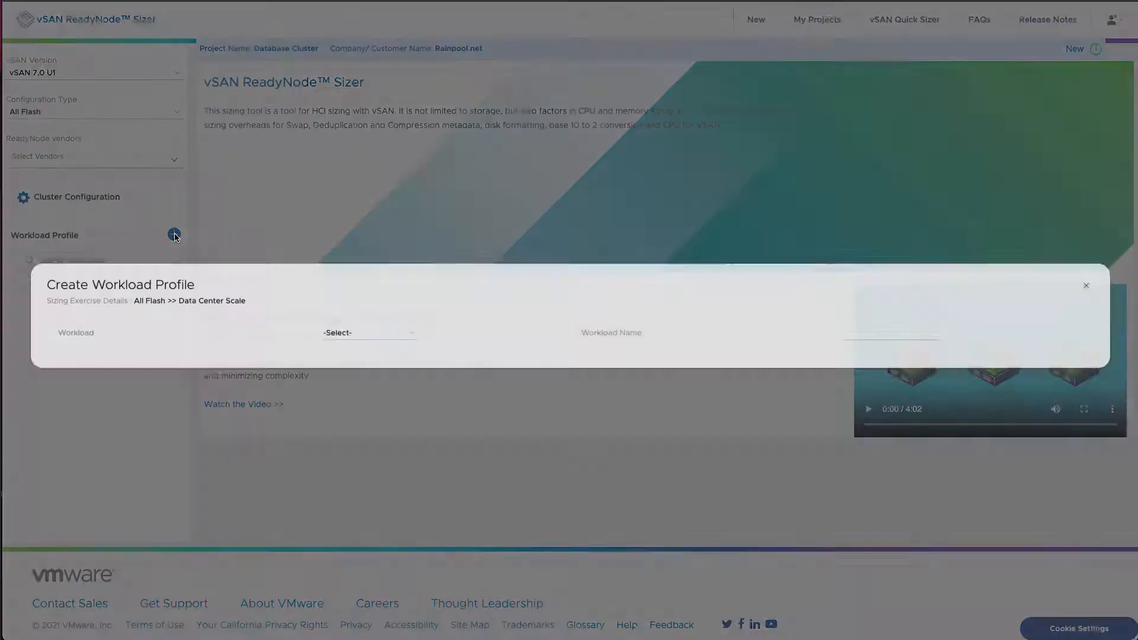
click(362, 348)
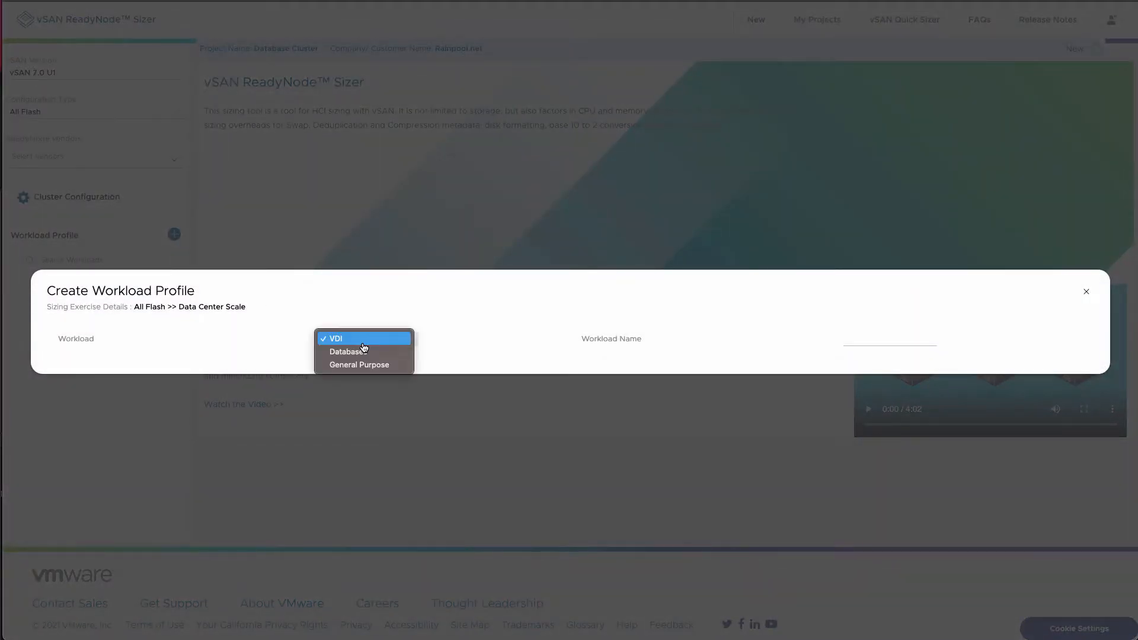
click(368, 353)
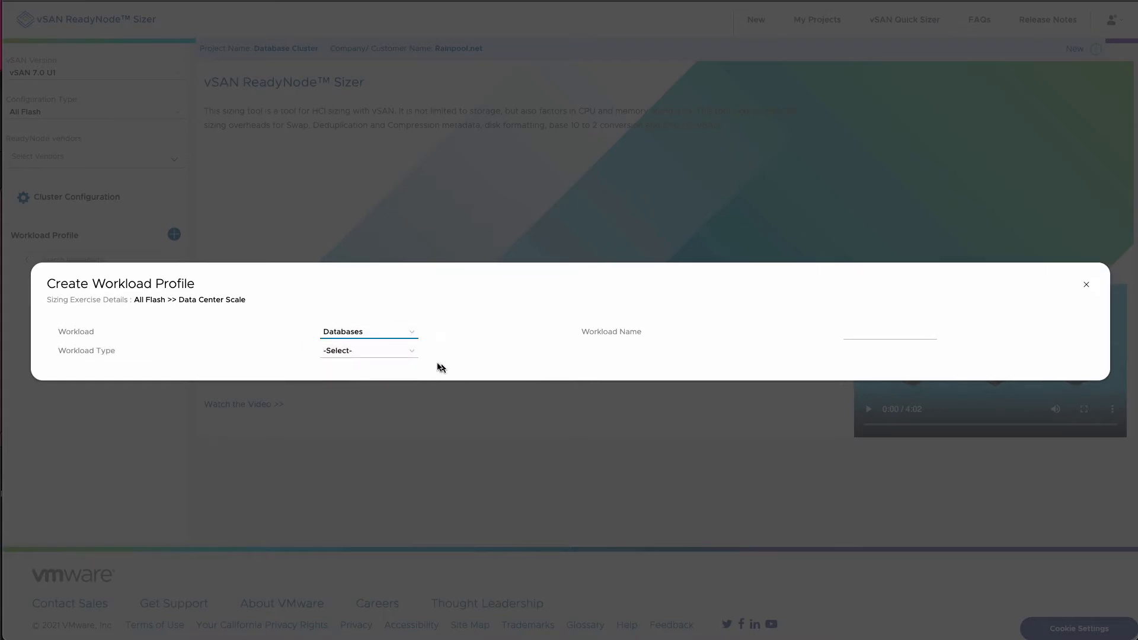
click(402, 357)
click(394, 365)
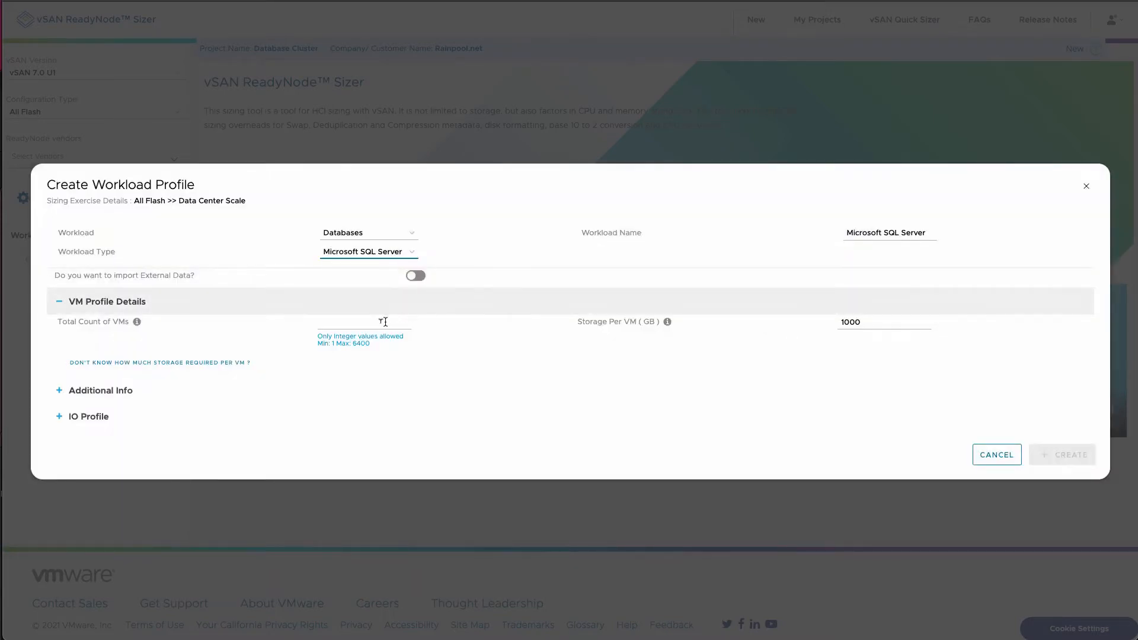
click(354, 325)
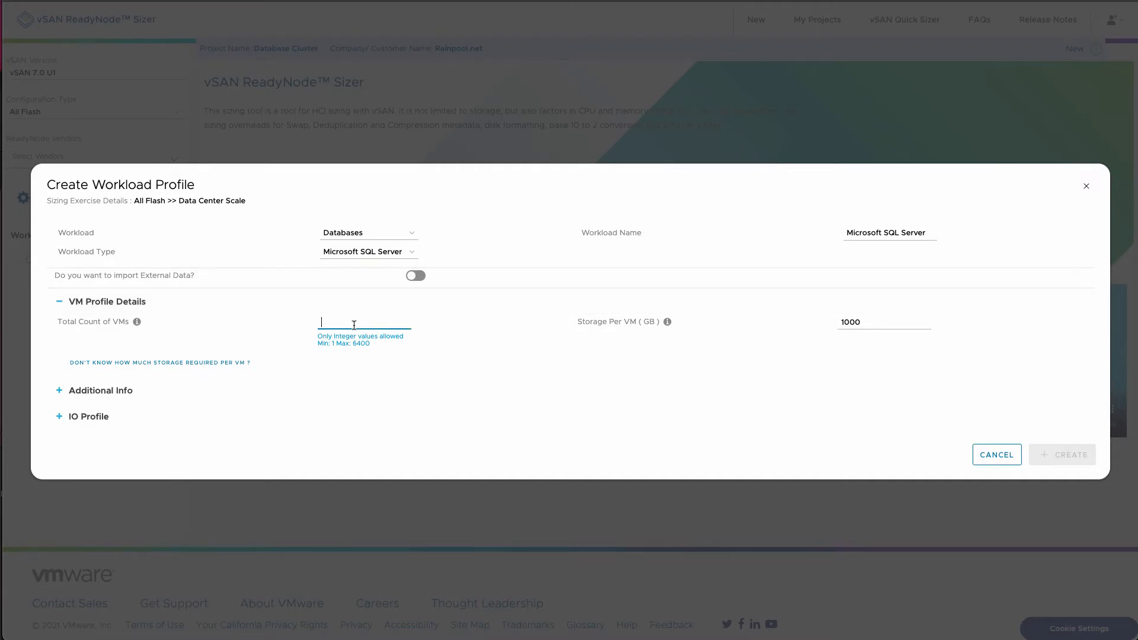
text(100)
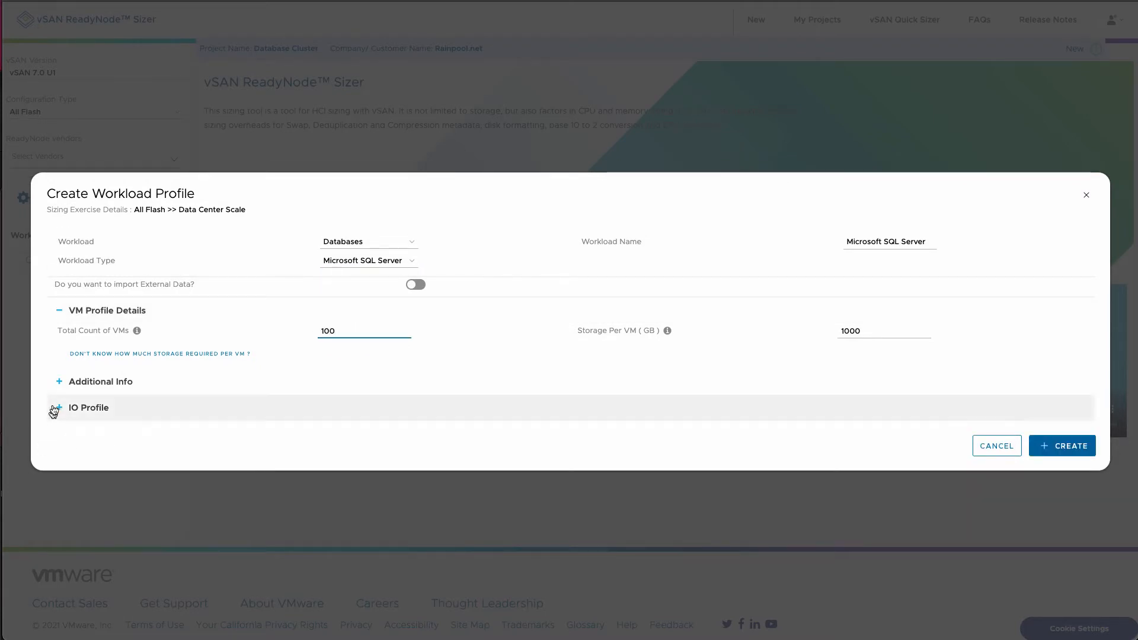
Review the SQL Server profile's additional info, IO profile and advanced settings, and create the workload with its default values
click(60, 381)
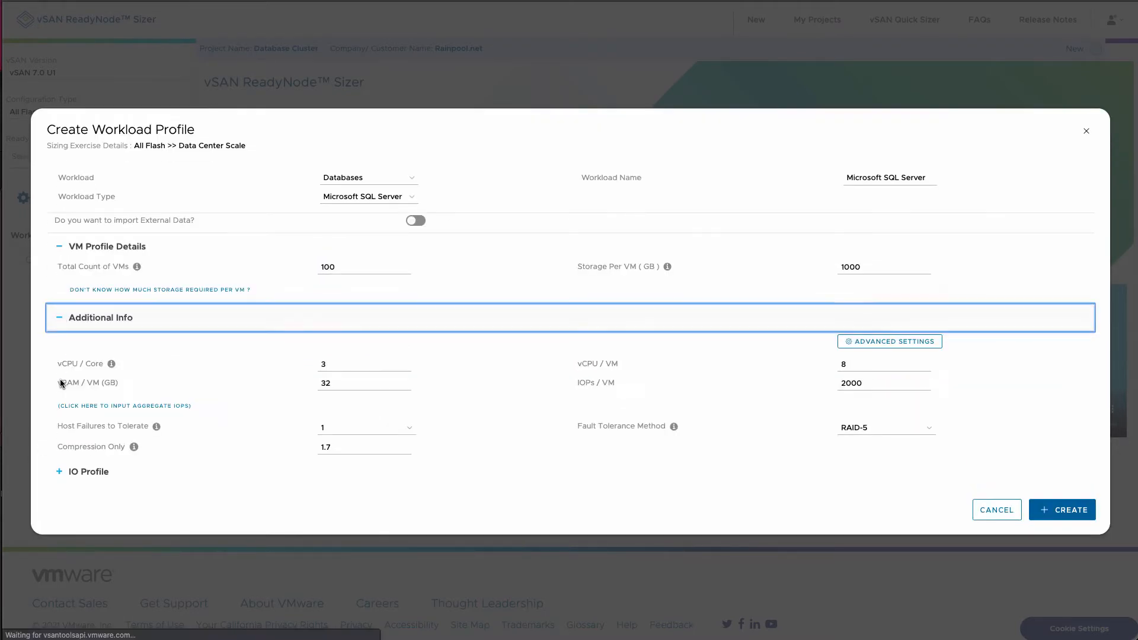
click(59, 473)
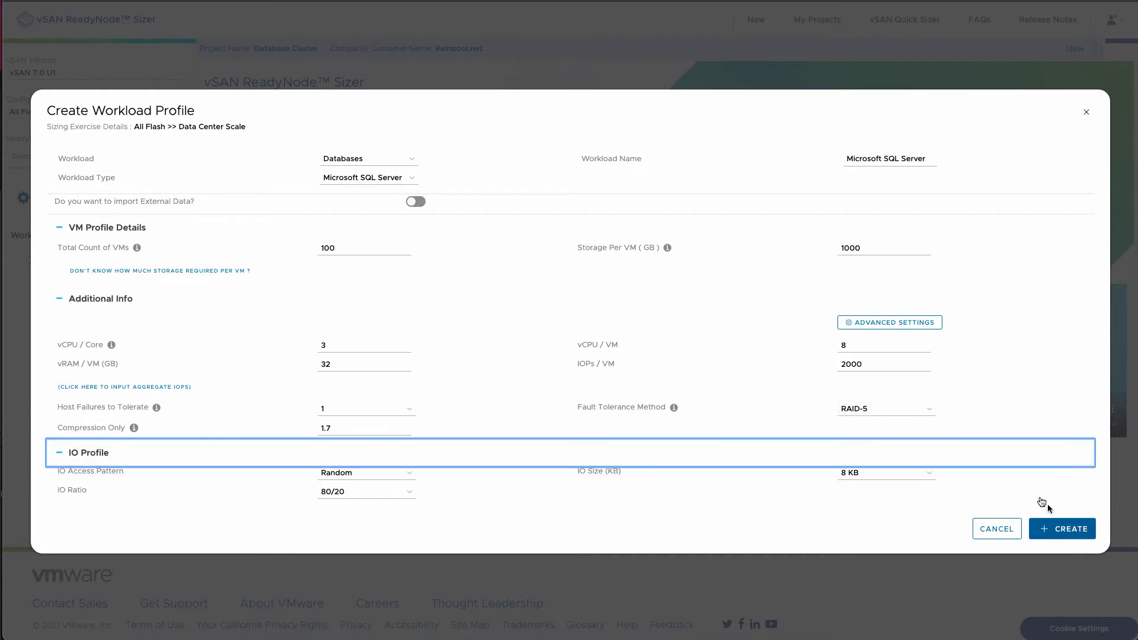
click(894, 329)
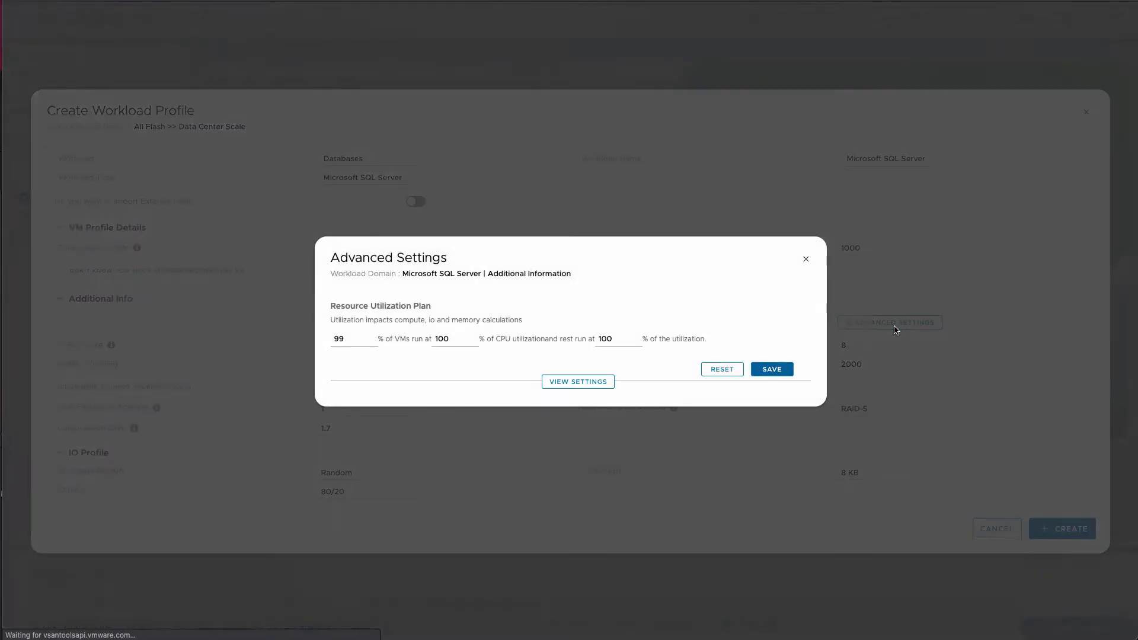
click(805, 262)
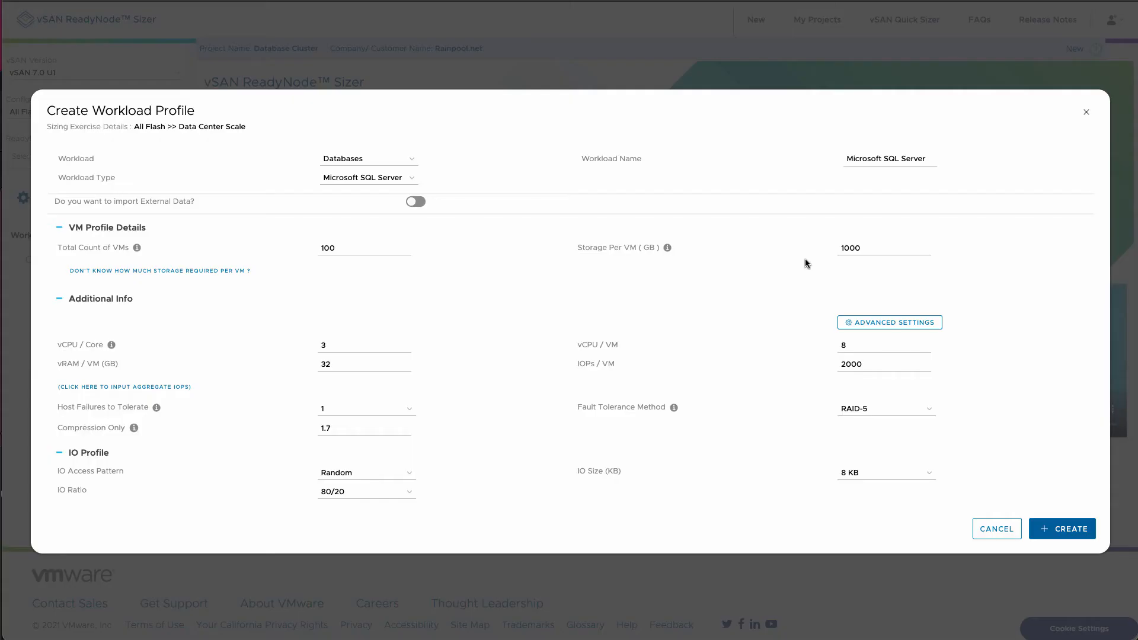
click(1067, 528)
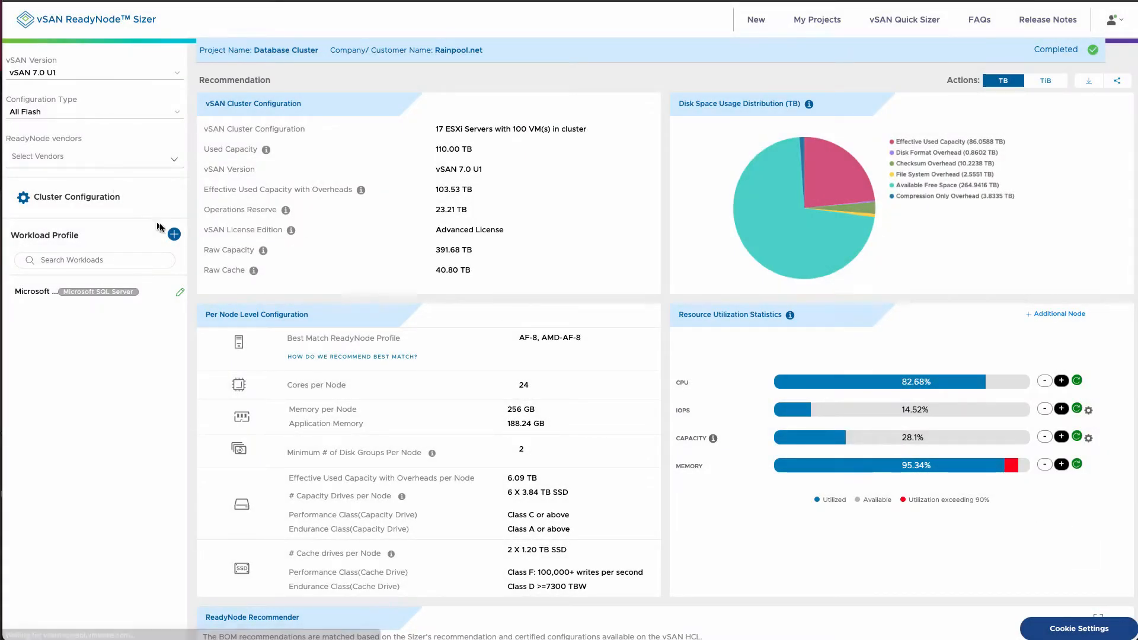
Start a second Databases workload profile of type Oracle with a total count of 50 VMs
click(175, 236)
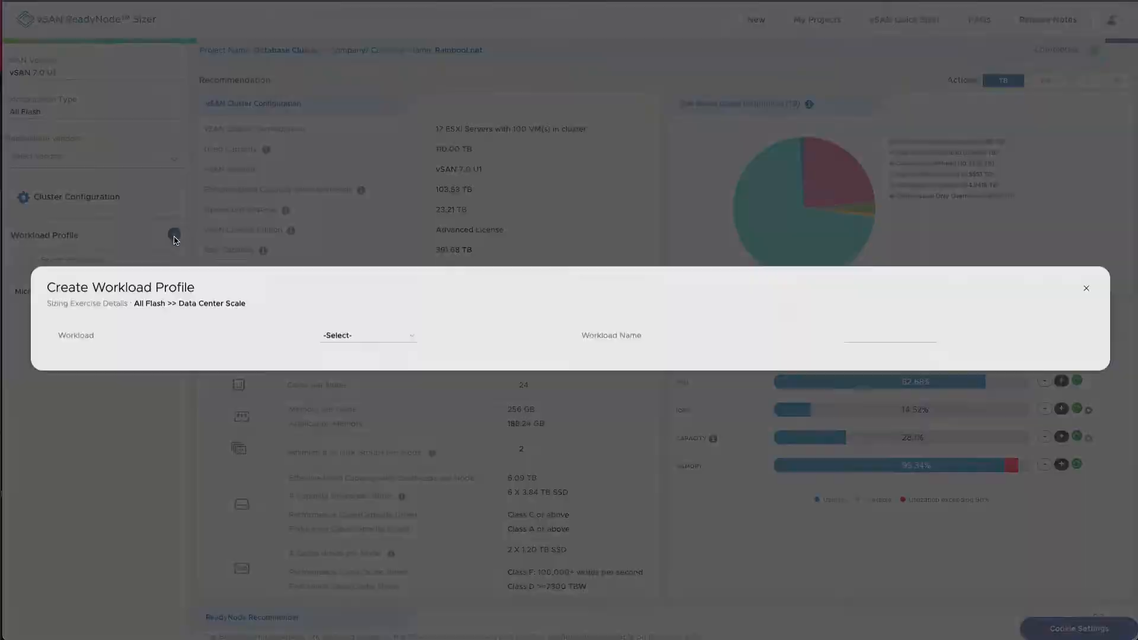
click(365, 340)
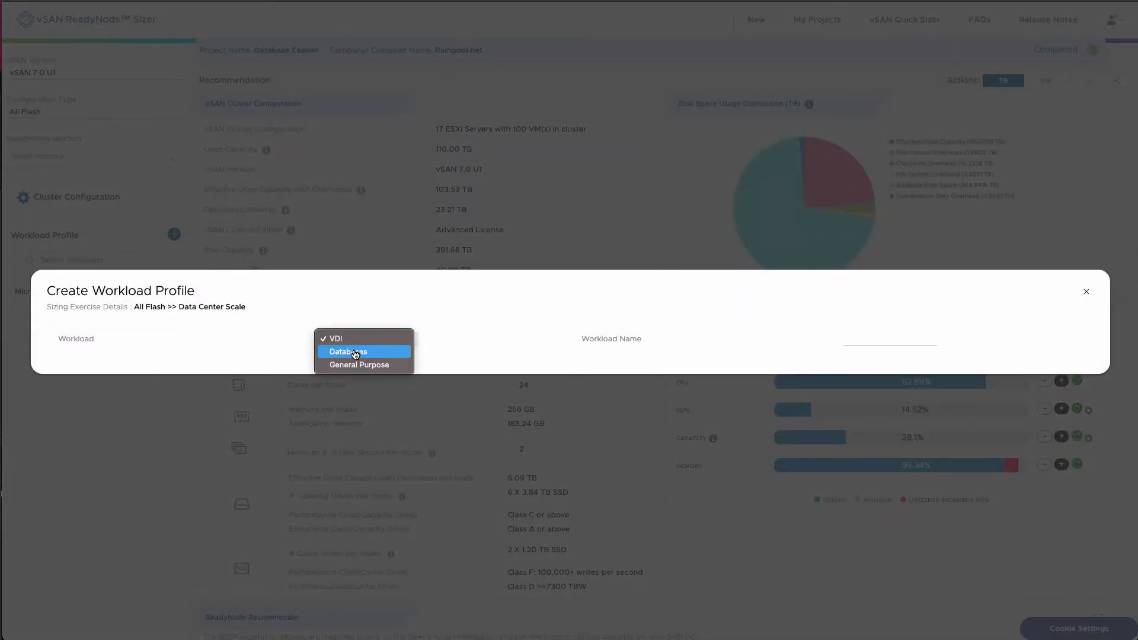
click(355, 354)
click(351, 354)
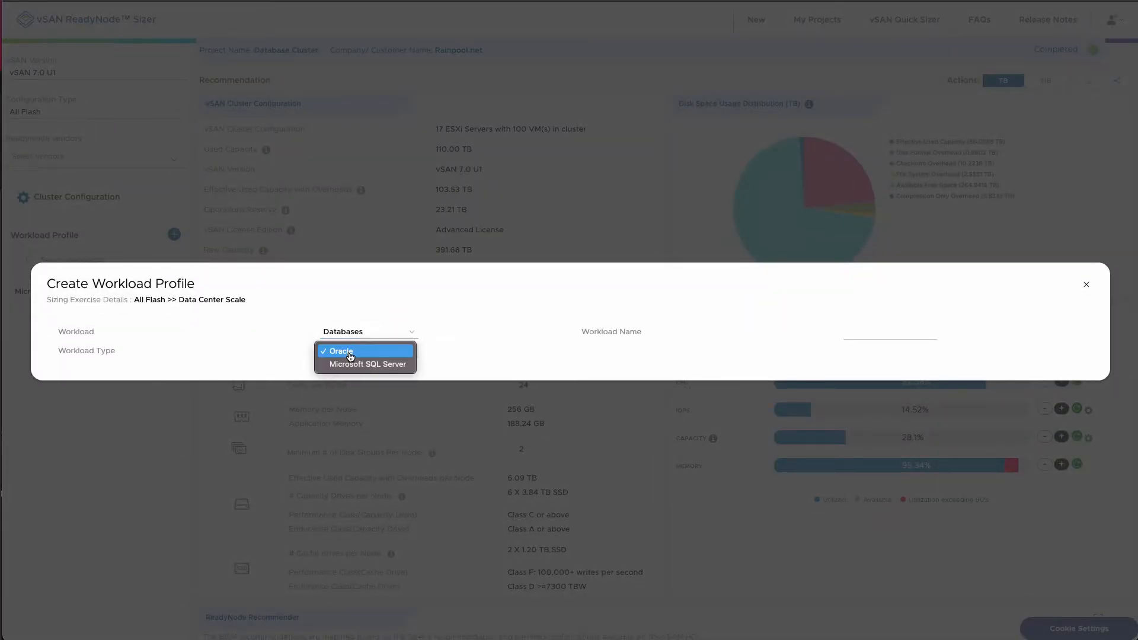
click(349, 353)
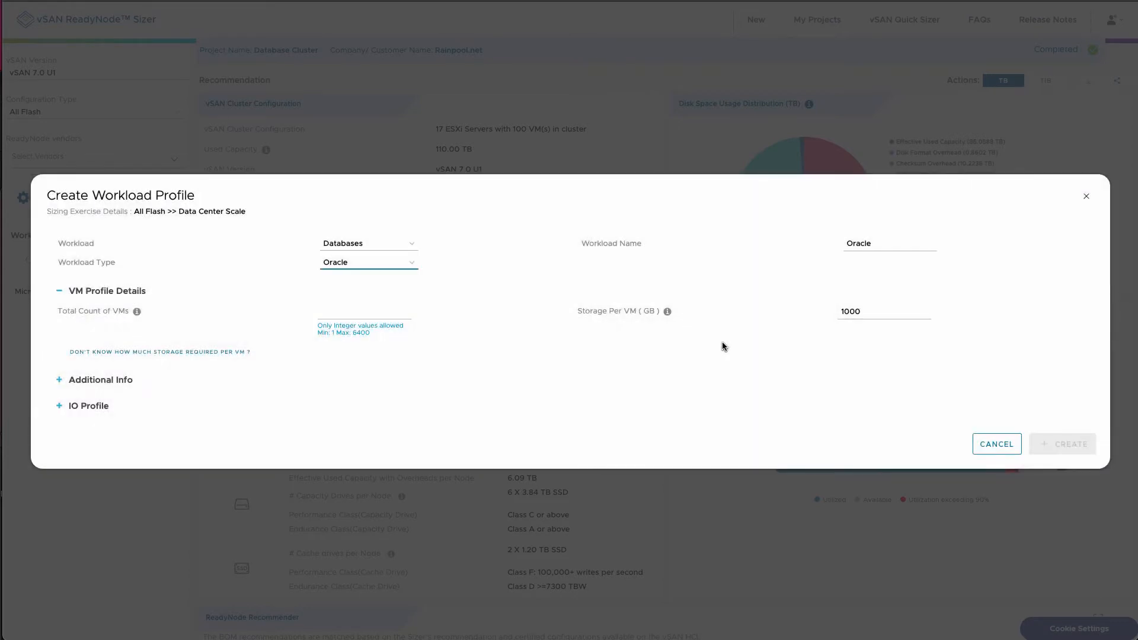
click(354, 309)
text(50)
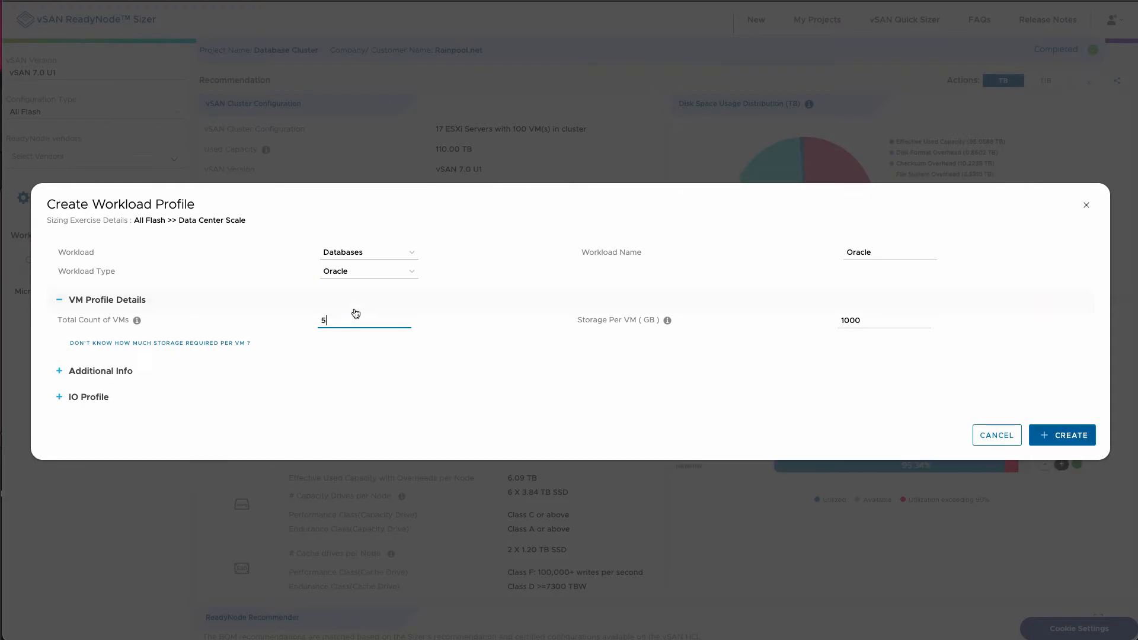
Expand the Oracle profile's additional info and IO profile, and create the workload with its default values
click(60, 369)
click(58, 462)
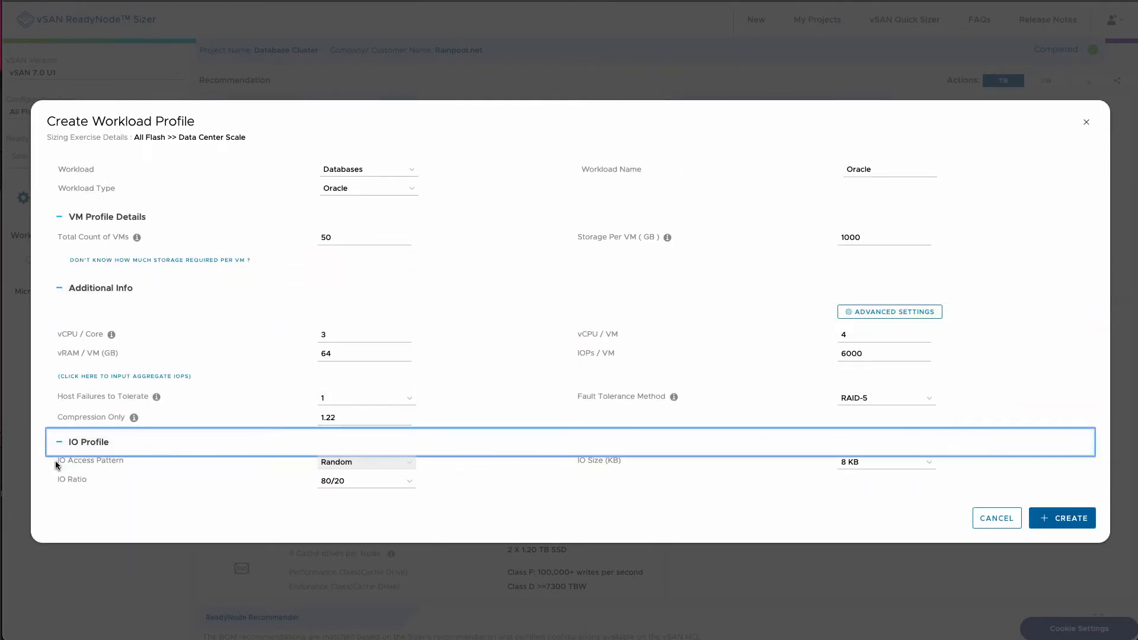
click(1071, 519)
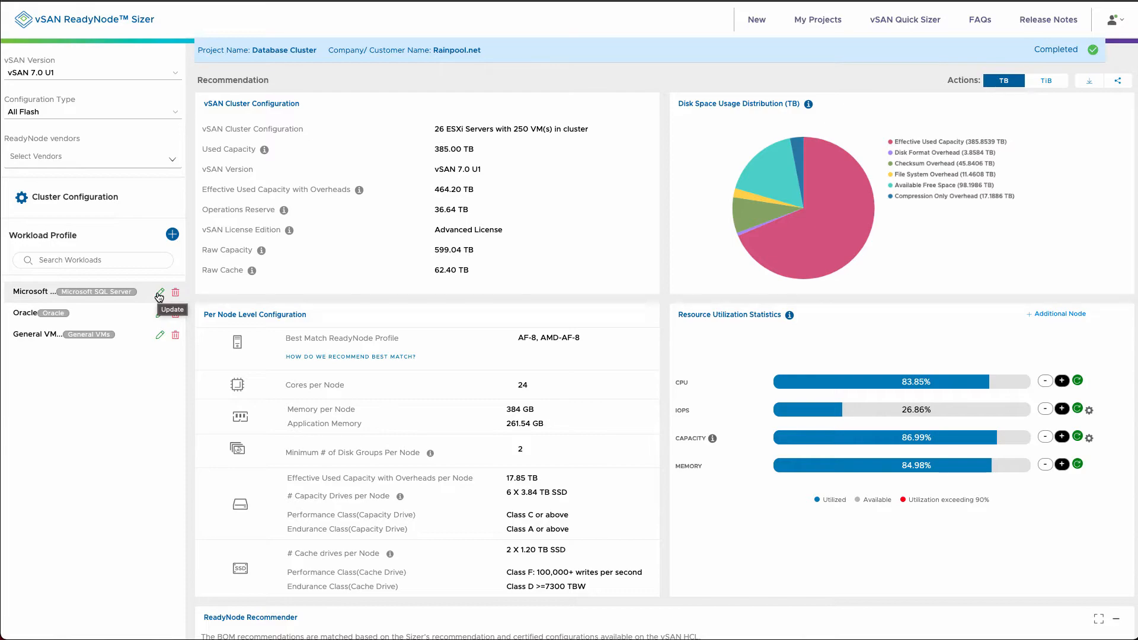
Examine the external data import options of the Microsoft SQL Server workload, including RVTools and OneIQ feeds, without updating the profile
click(159, 293)
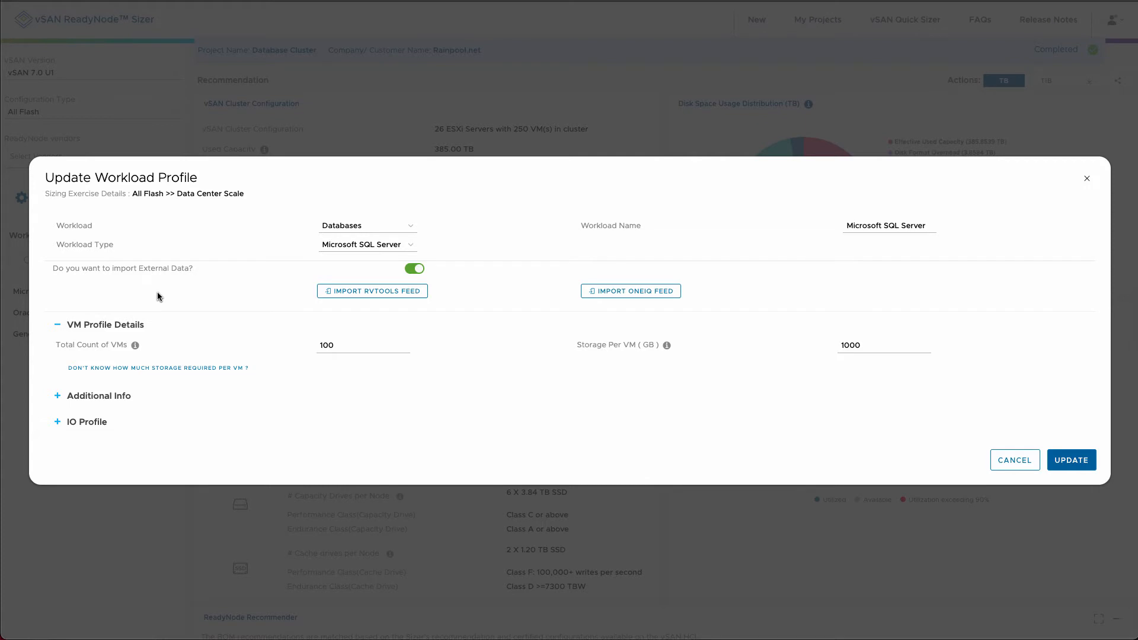
triple_click(167, 263)
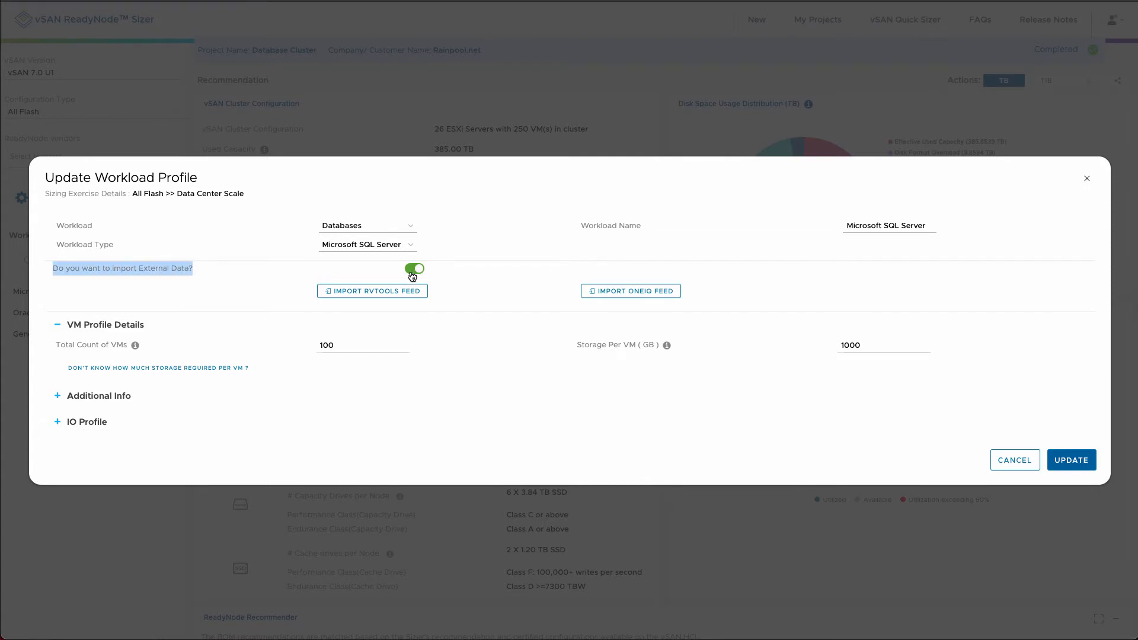
click(413, 272)
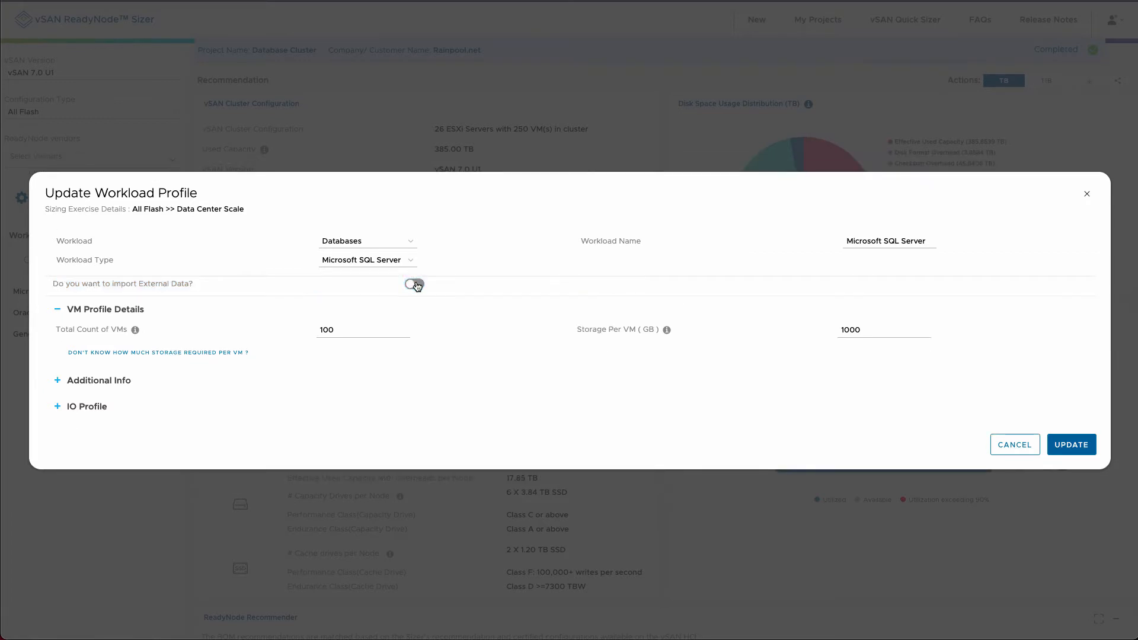
click(414, 273)
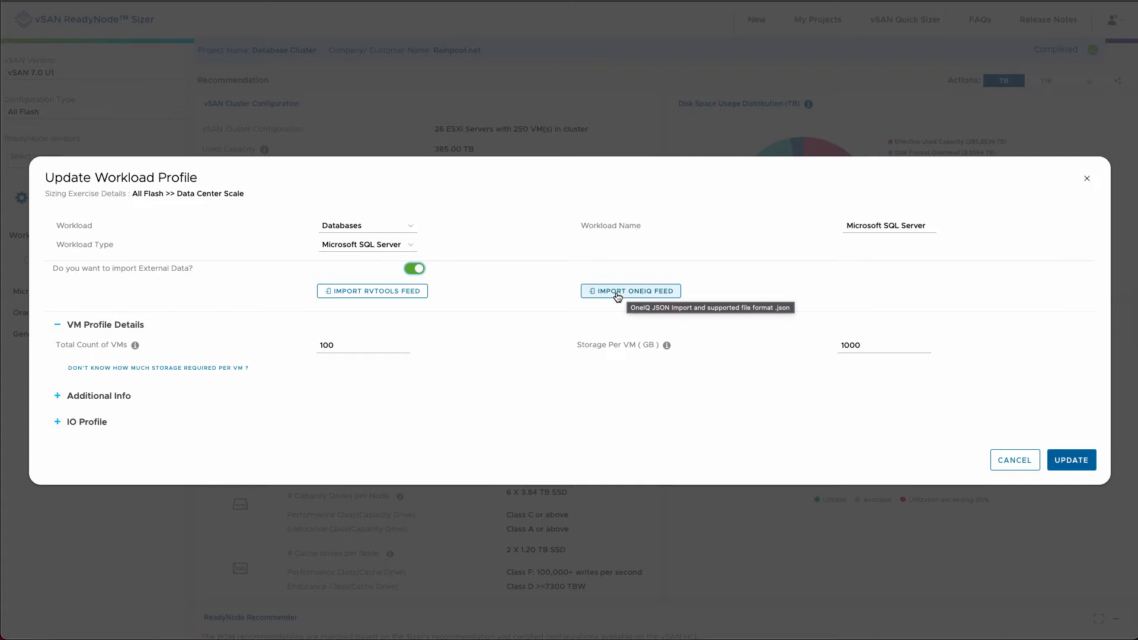
click(1086, 178)
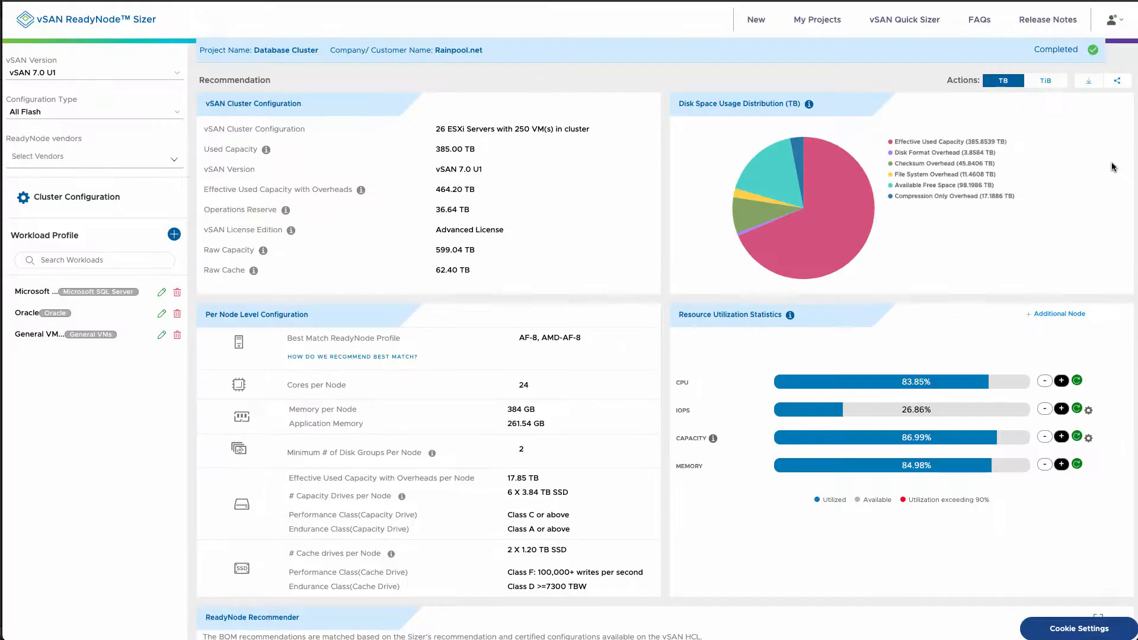
View the recommendation in TiB and again in TB, and check the report download options without downloading
click(1046, 80)
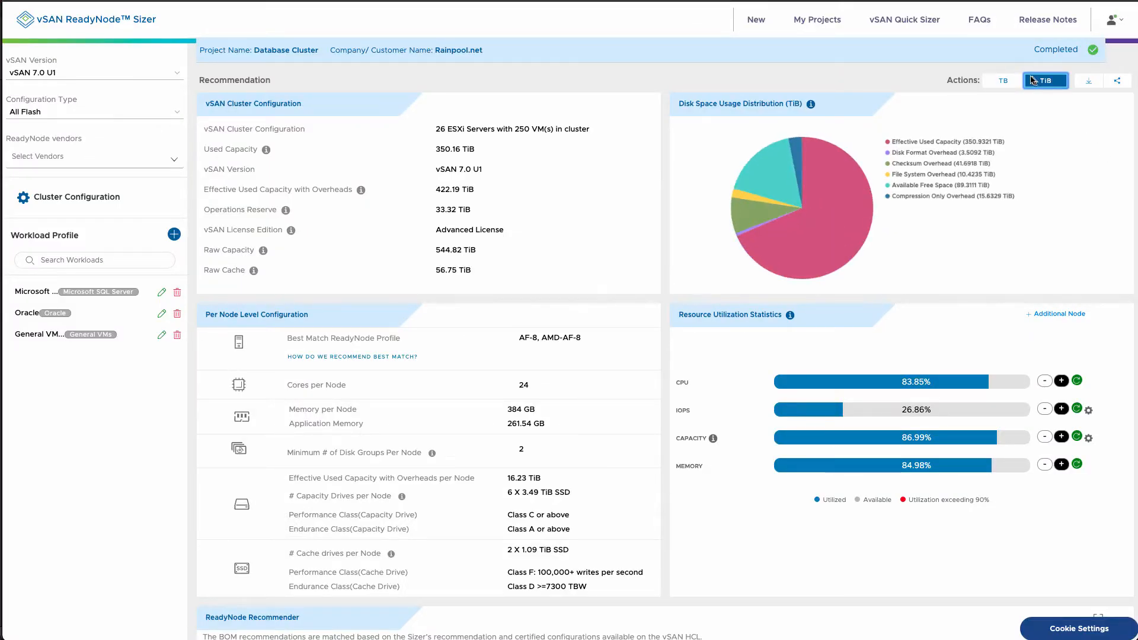
click(999, 81)
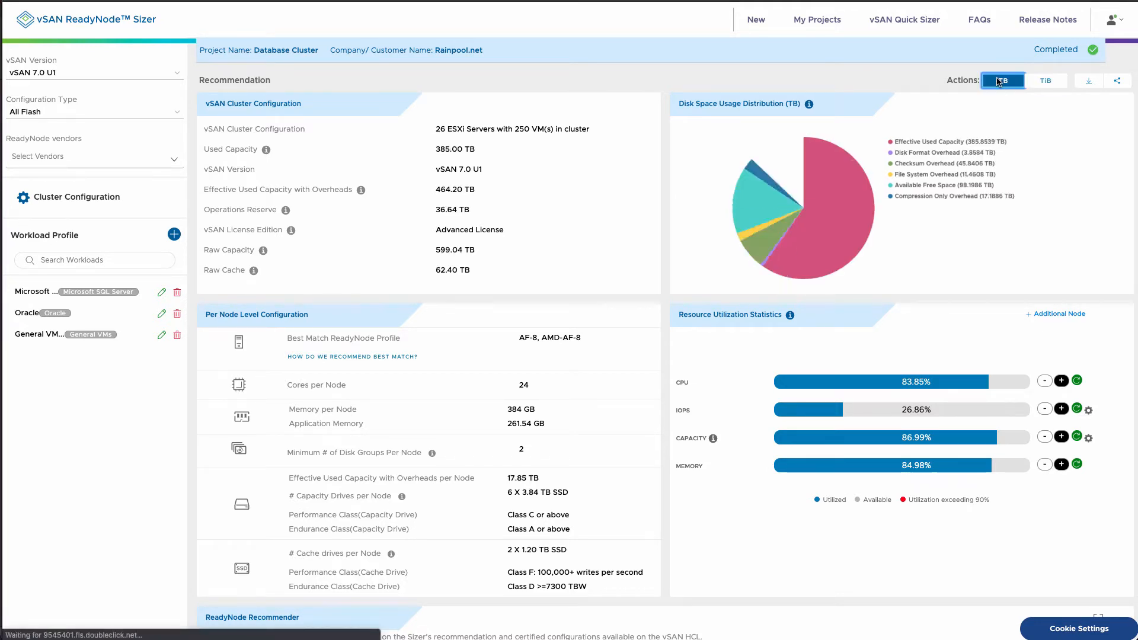
click(1090, 82)
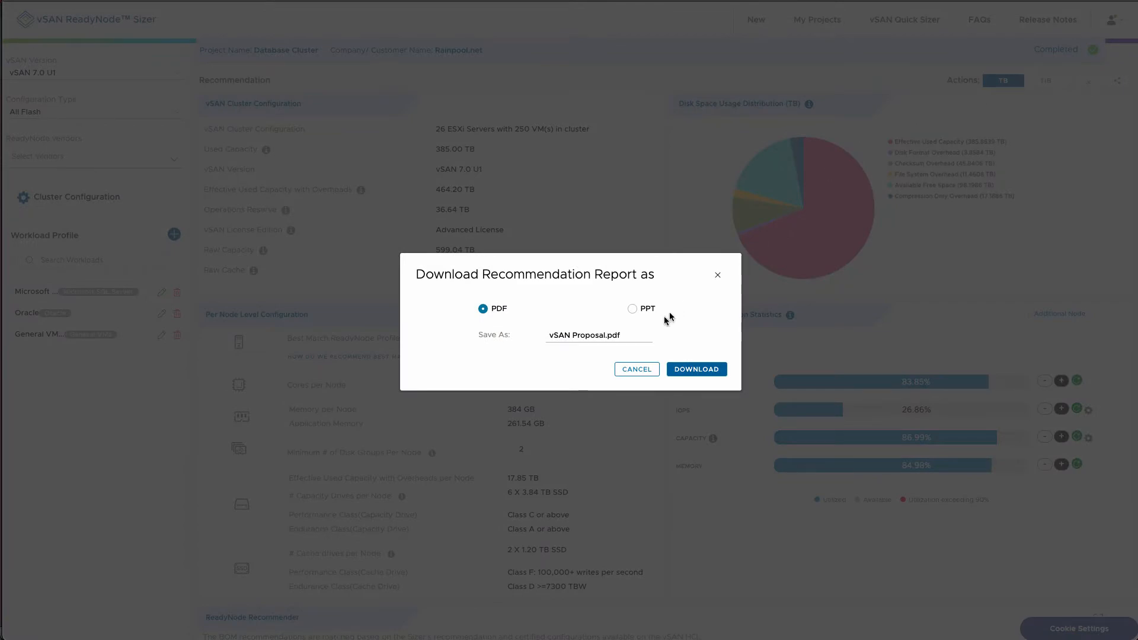
click(637, 357)
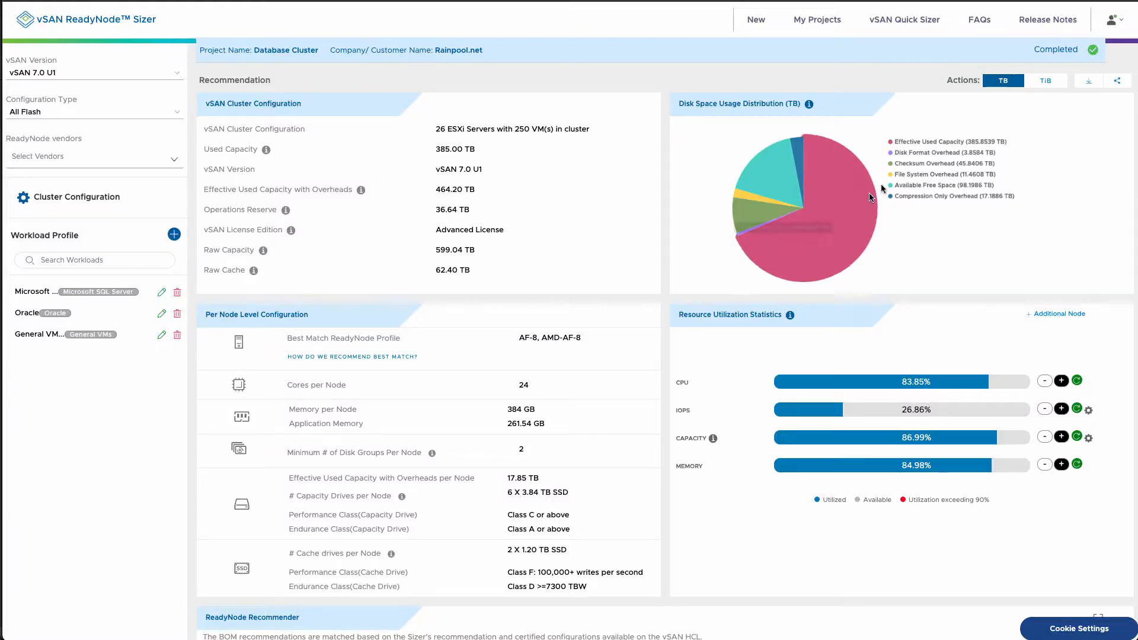
Check the options for sharing the Database Cluster sizing report, without sharing it
click(1117, 83)
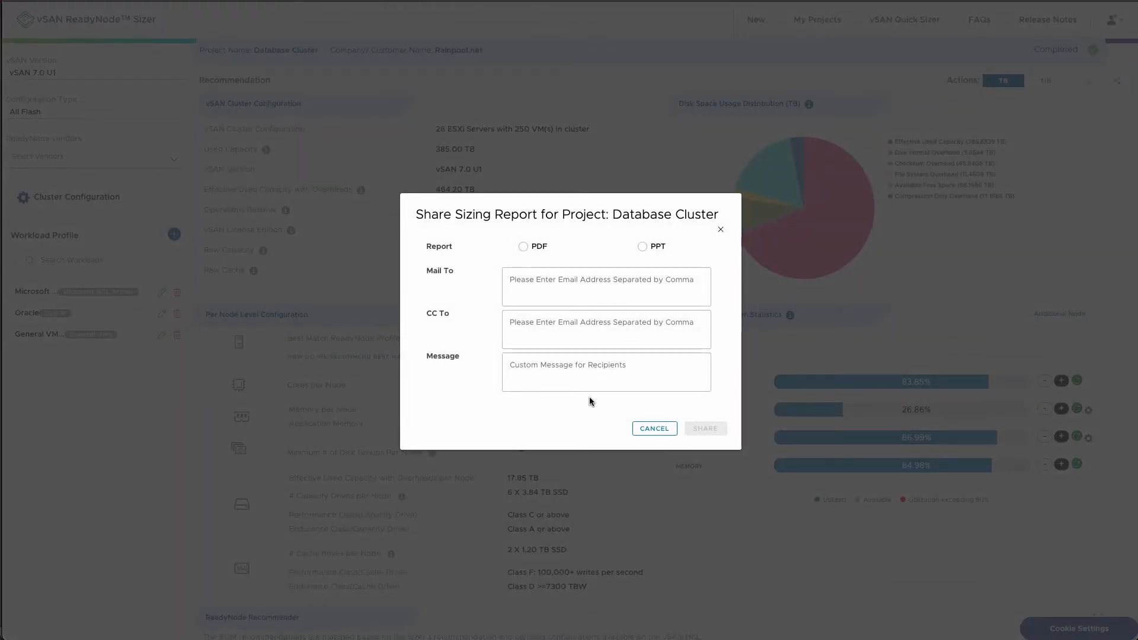
click(639, 428)
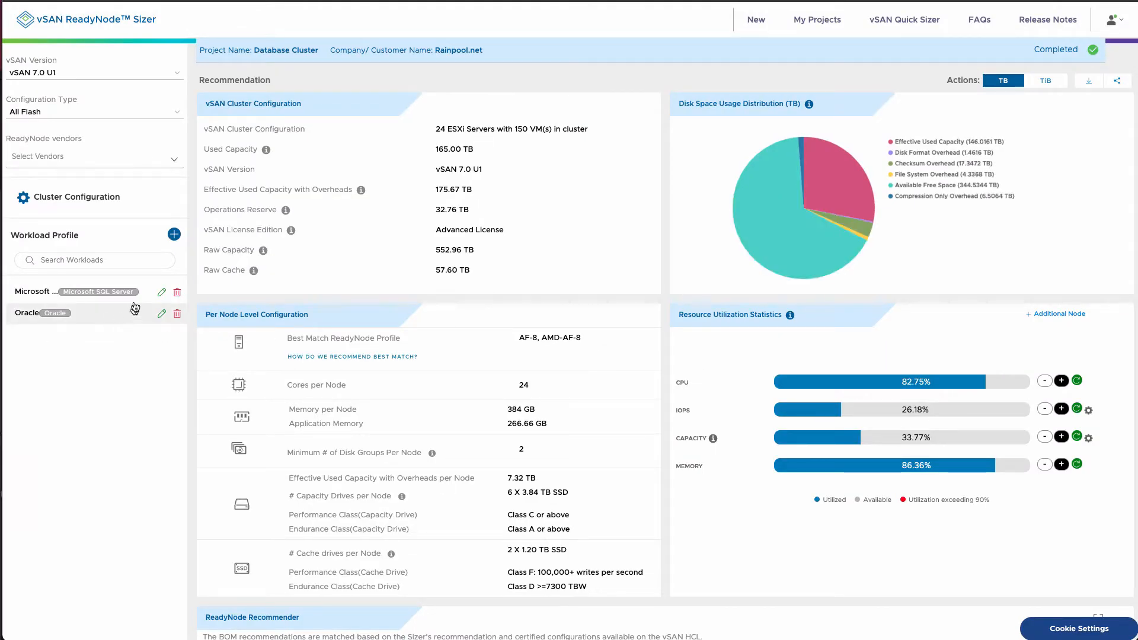
Start a new General Purpose workload profile with a total count of 100 VMs
click(174, 234)
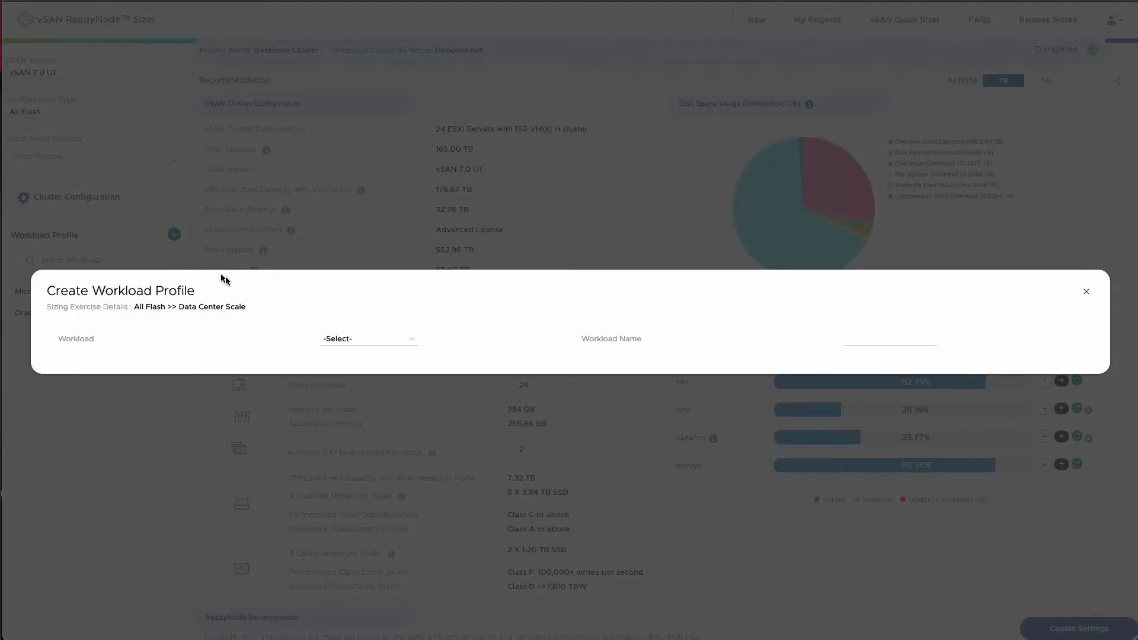
click(332, 339)
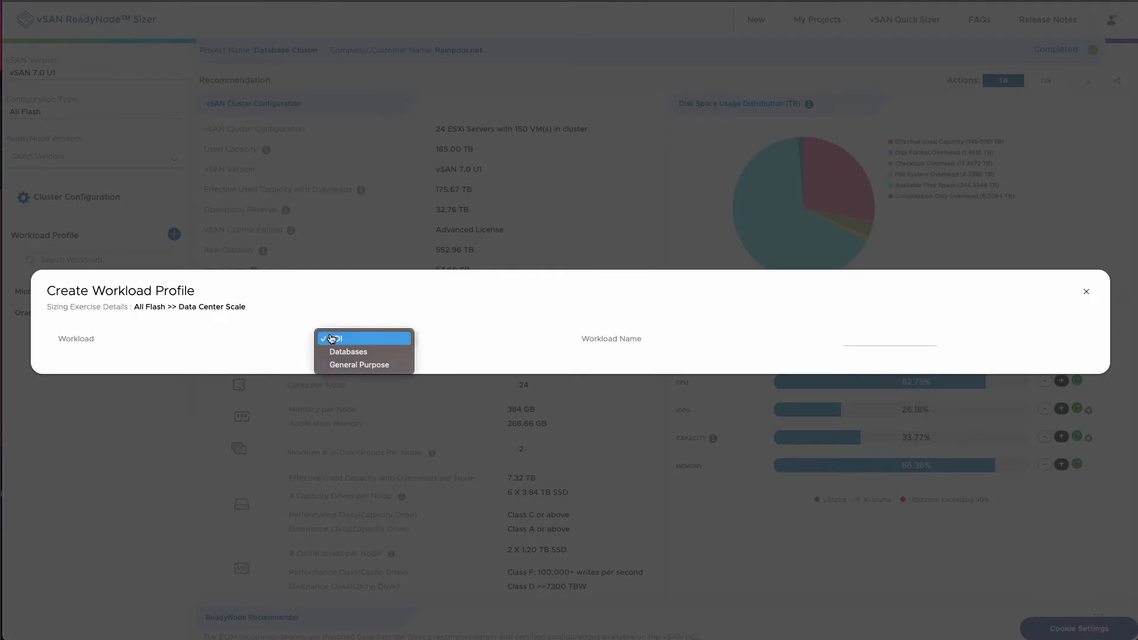
click(356, 365)
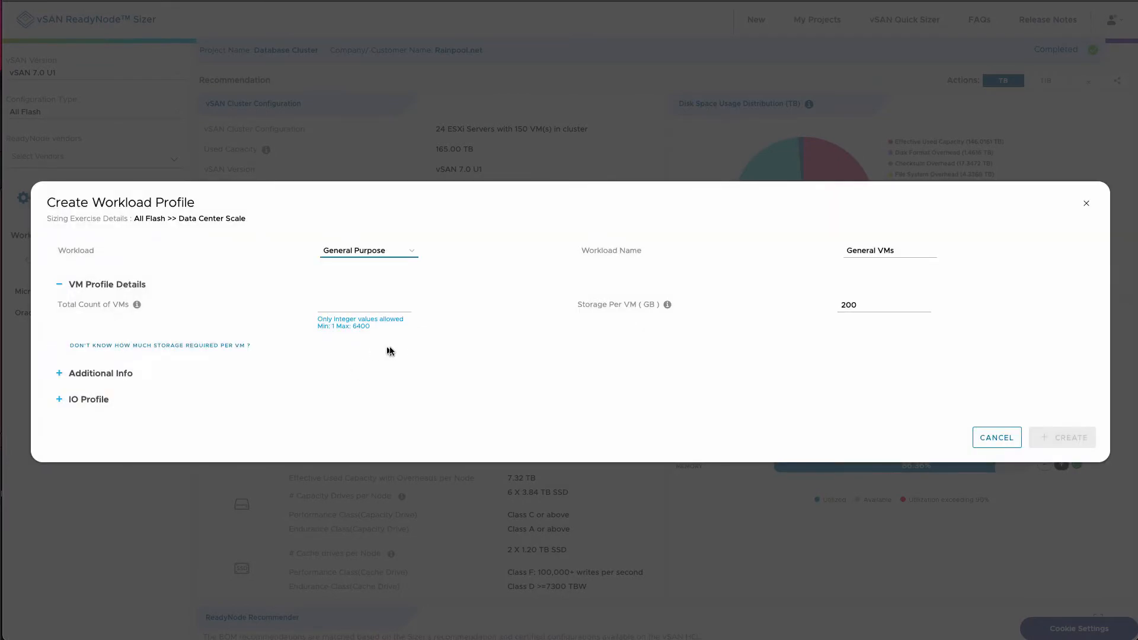
click(338, 308)
text(100)
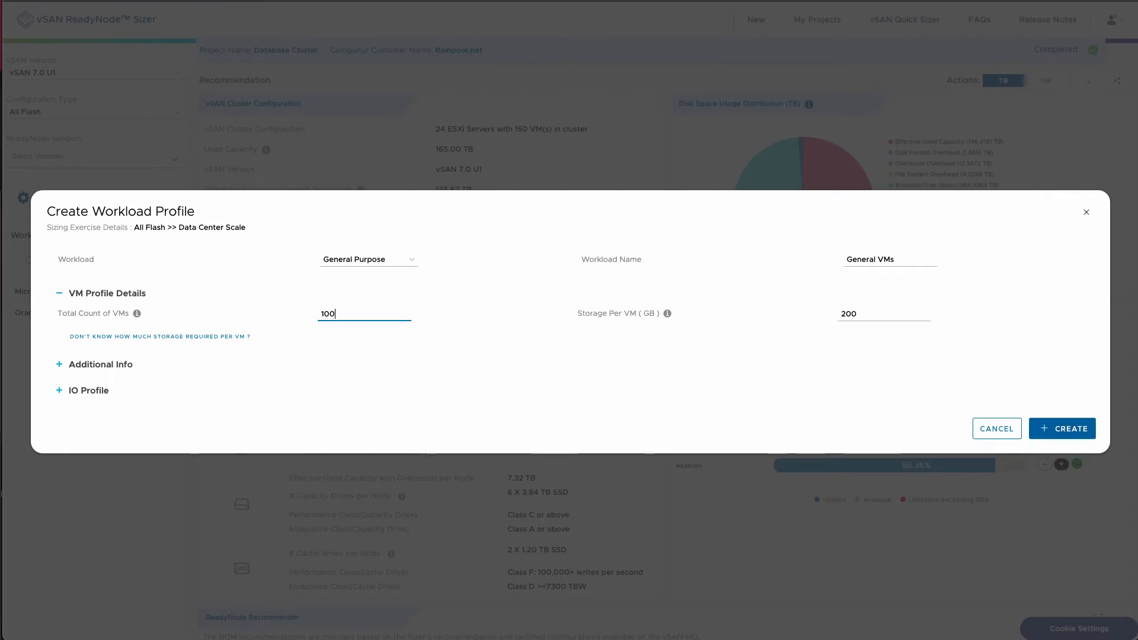
Compute the storage per VM from a total cluster storage of 200 TB and create the General Purpose workload
click(125, 340)
click(182, 277)
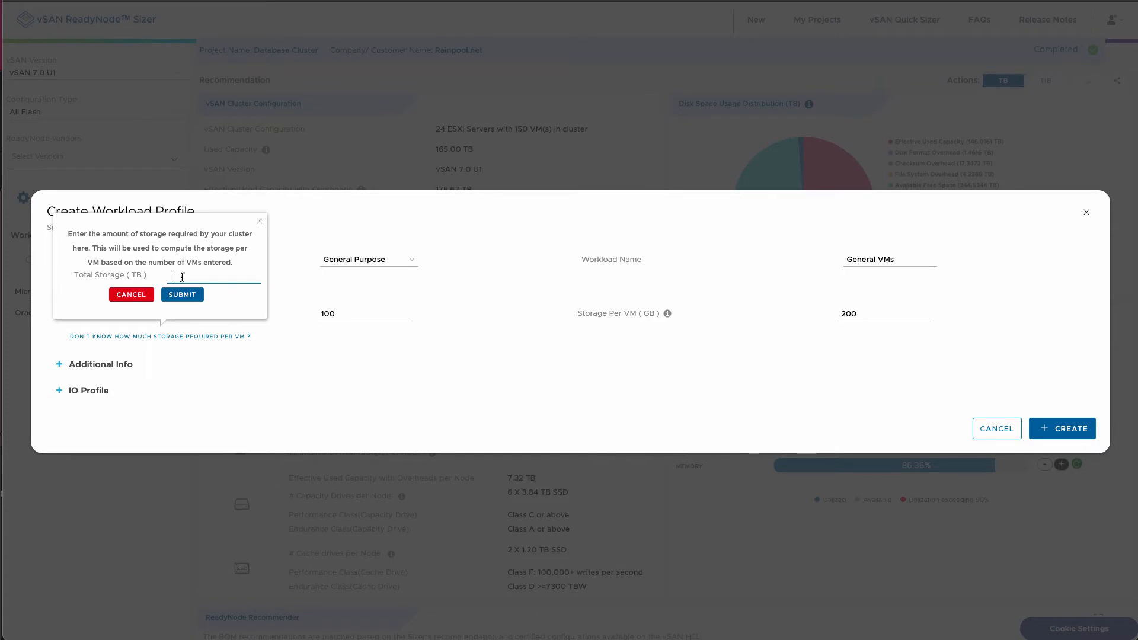
text(200)
click(182, 294)
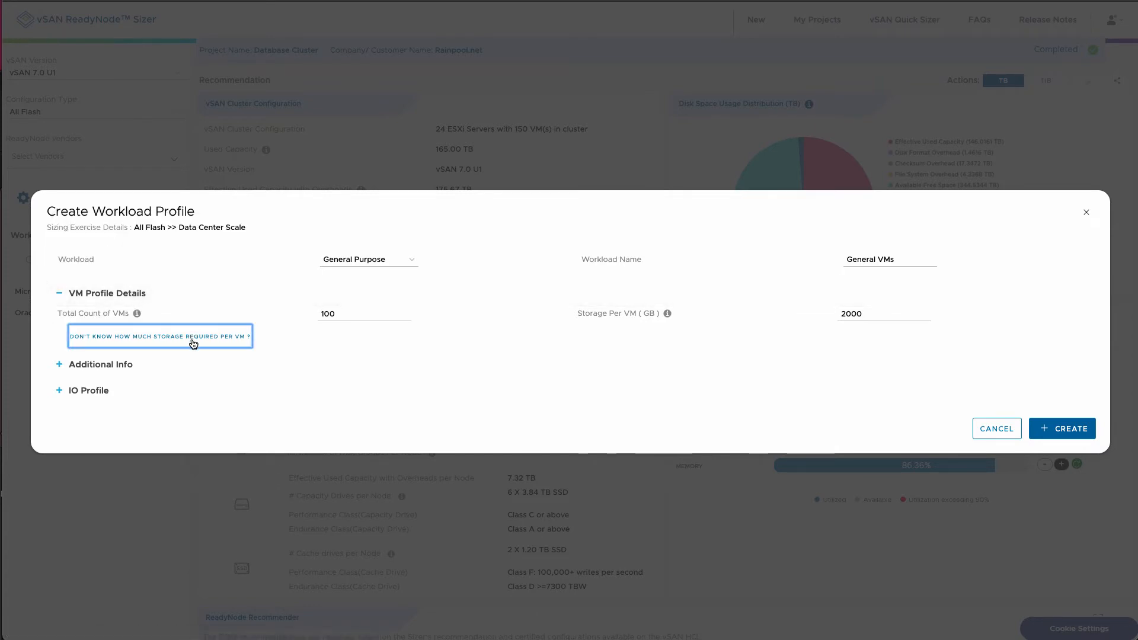
click(1071, 437)
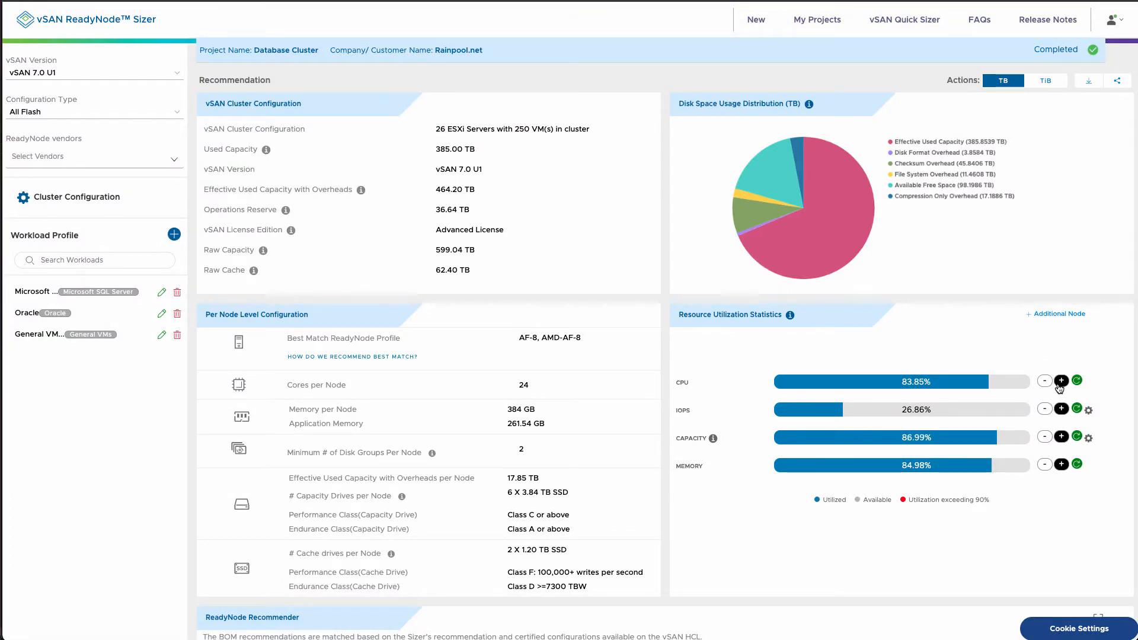
Increase the cores per node to 28 and check the IOPS customization choices without adding anything
click(1060, 381)
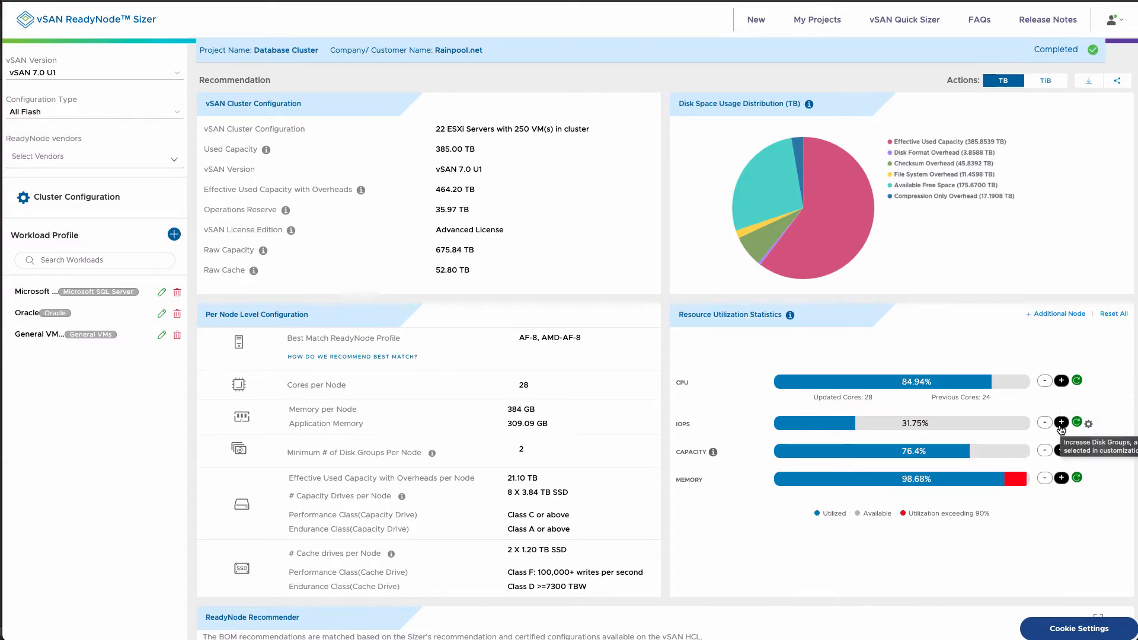
click(1089, 425)
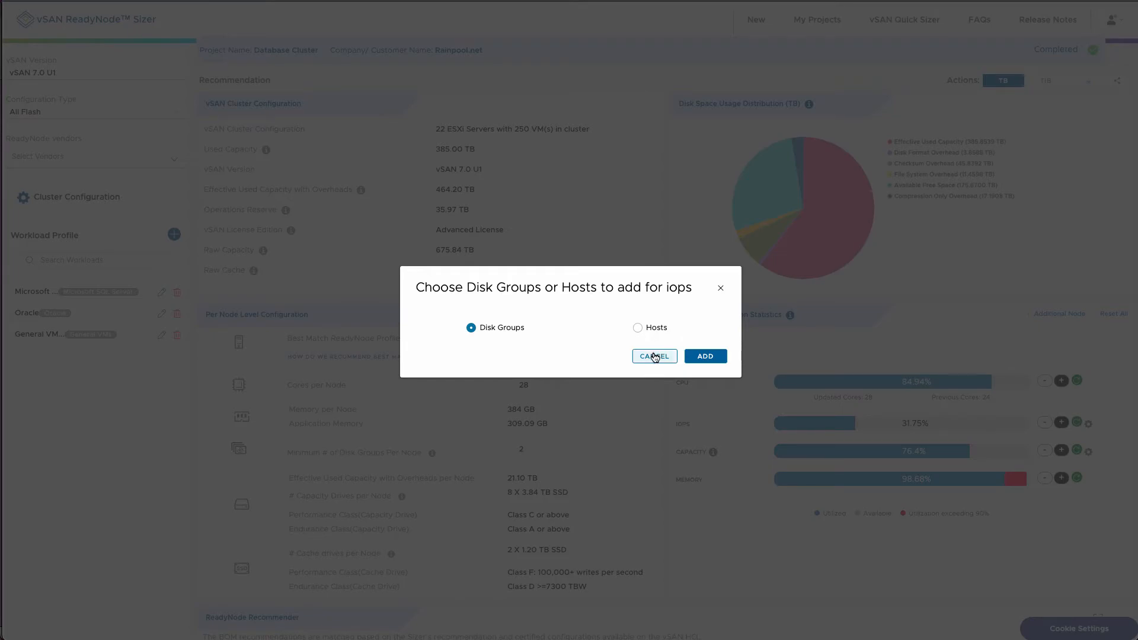
click(655, 355)
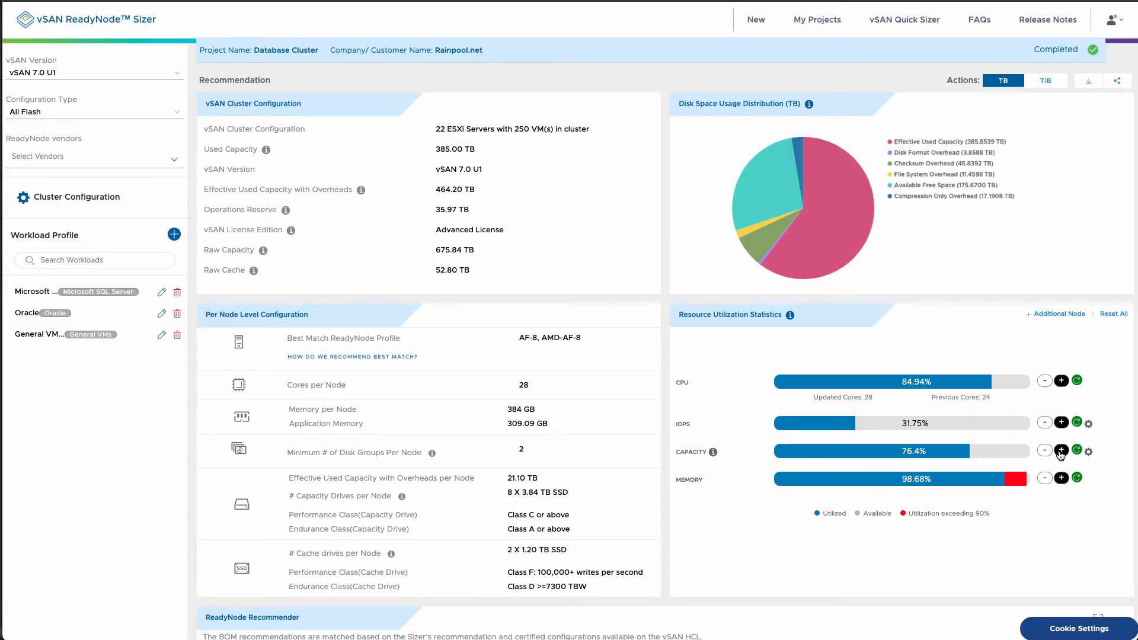
Add one disk group per node for capacity, followed by one extra host for capacity
click(1061, 450)
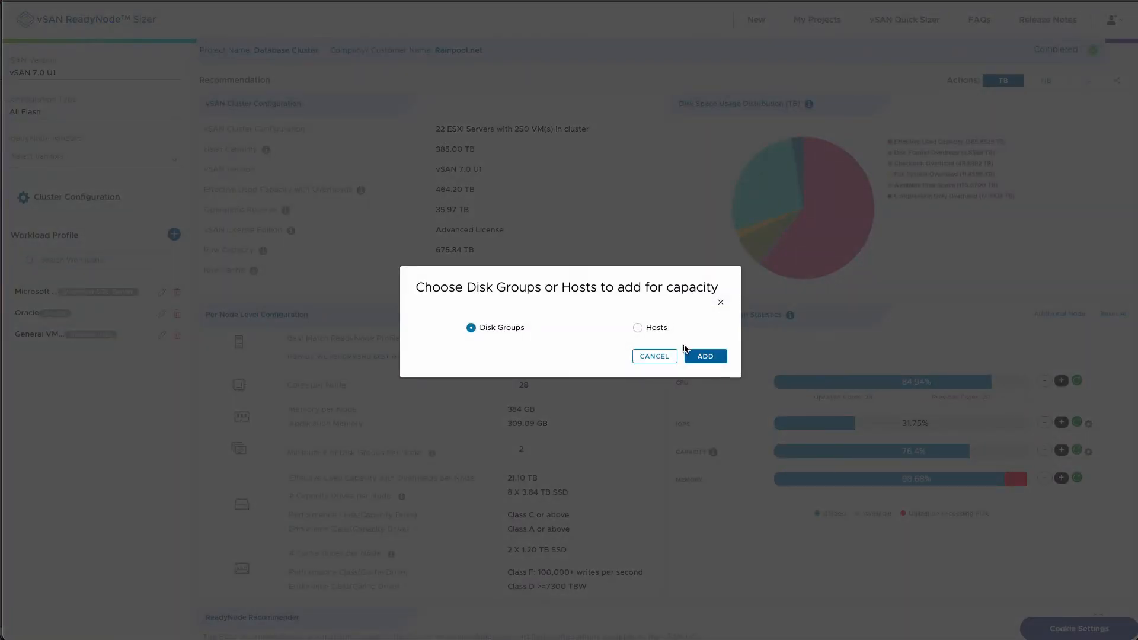
click(705, 355)
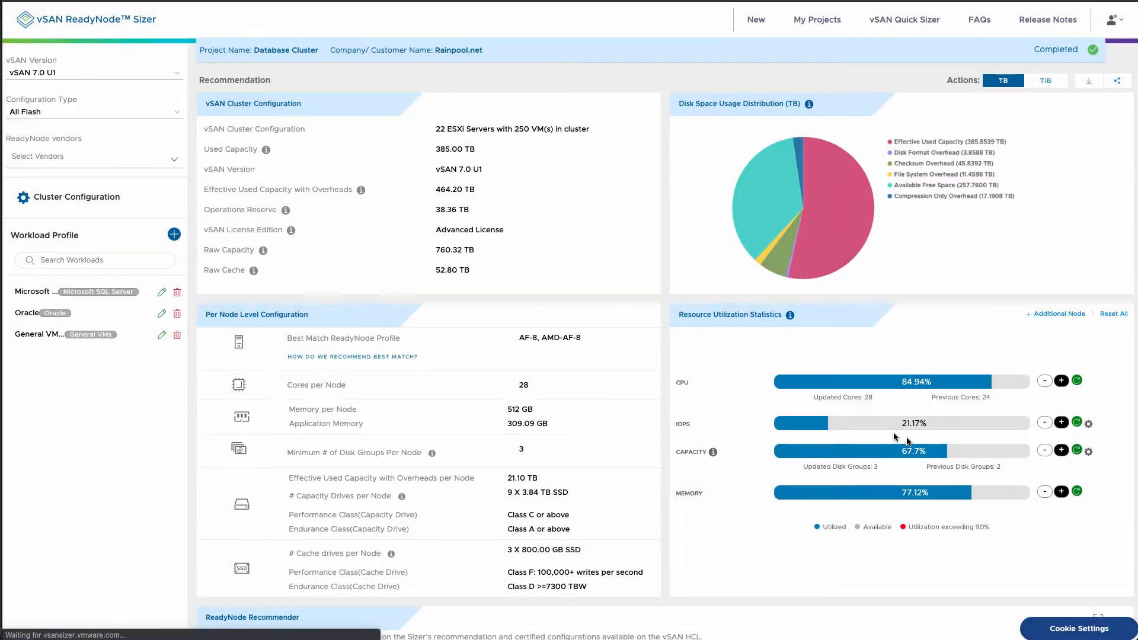
click(1088, 454)
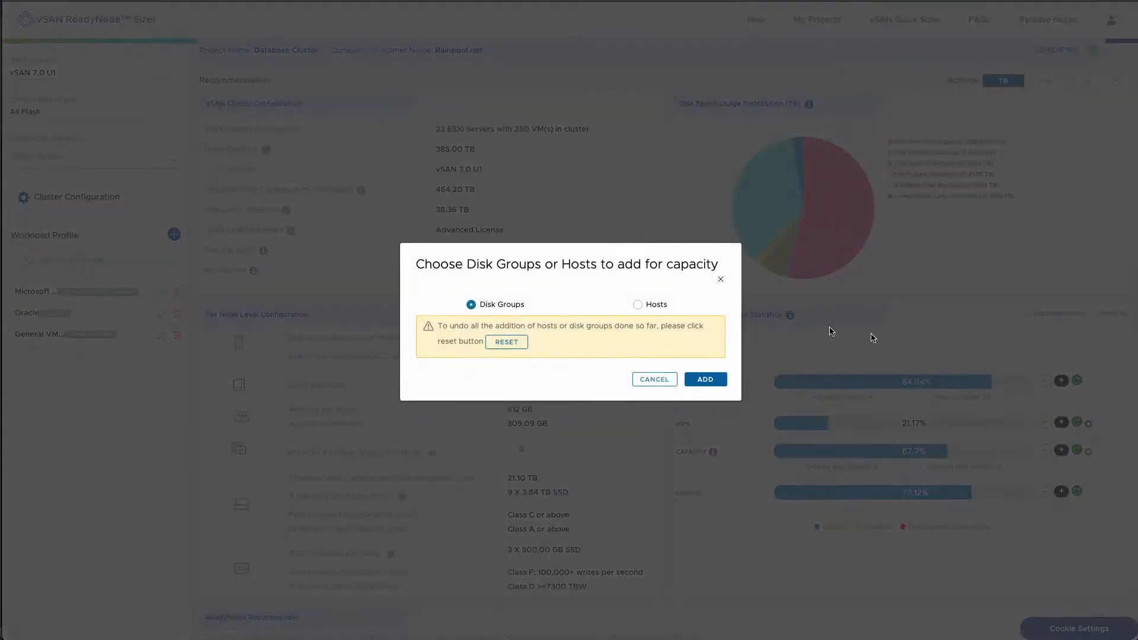
click(637, 305)
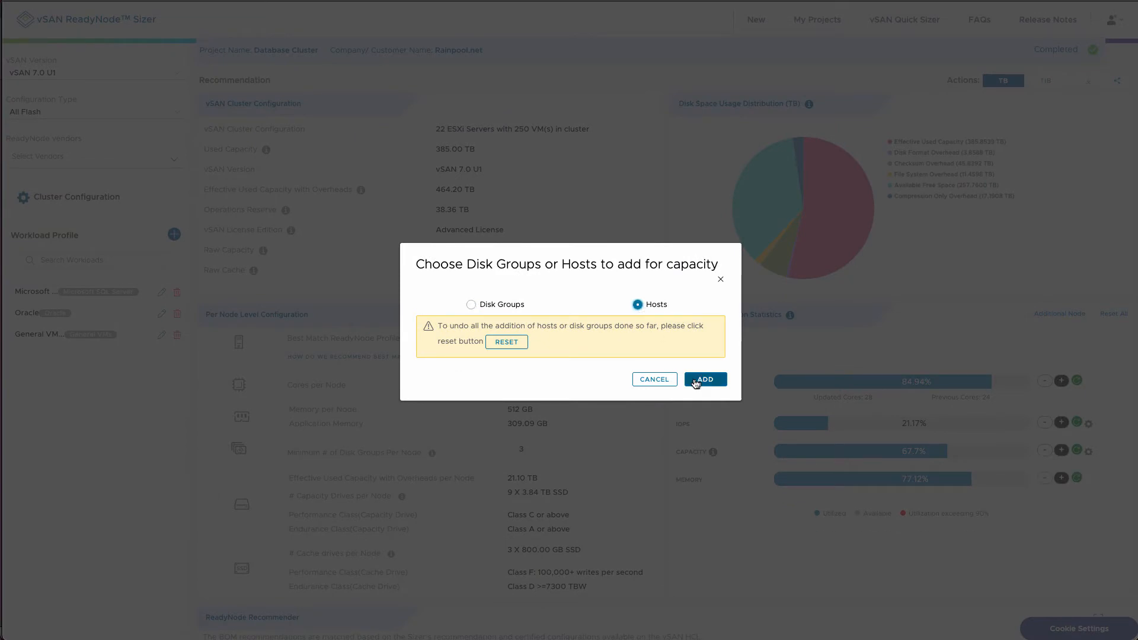
click(696, 382)
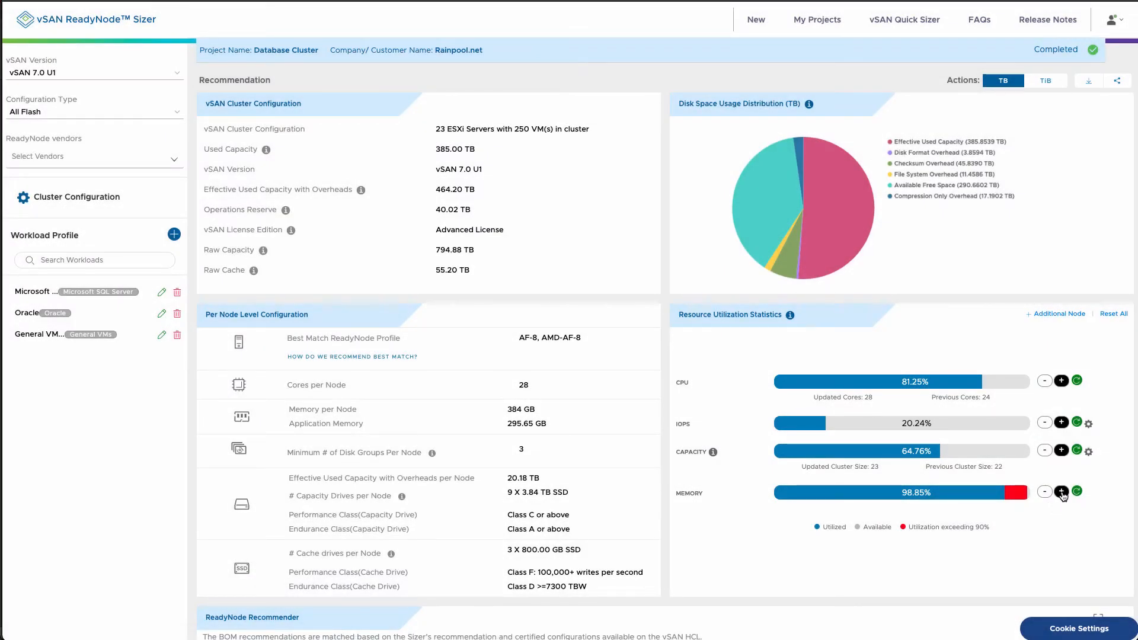
Increase the memory per node to 512 GB and add 2 additional nodes to the cluster
click(1062, 492)
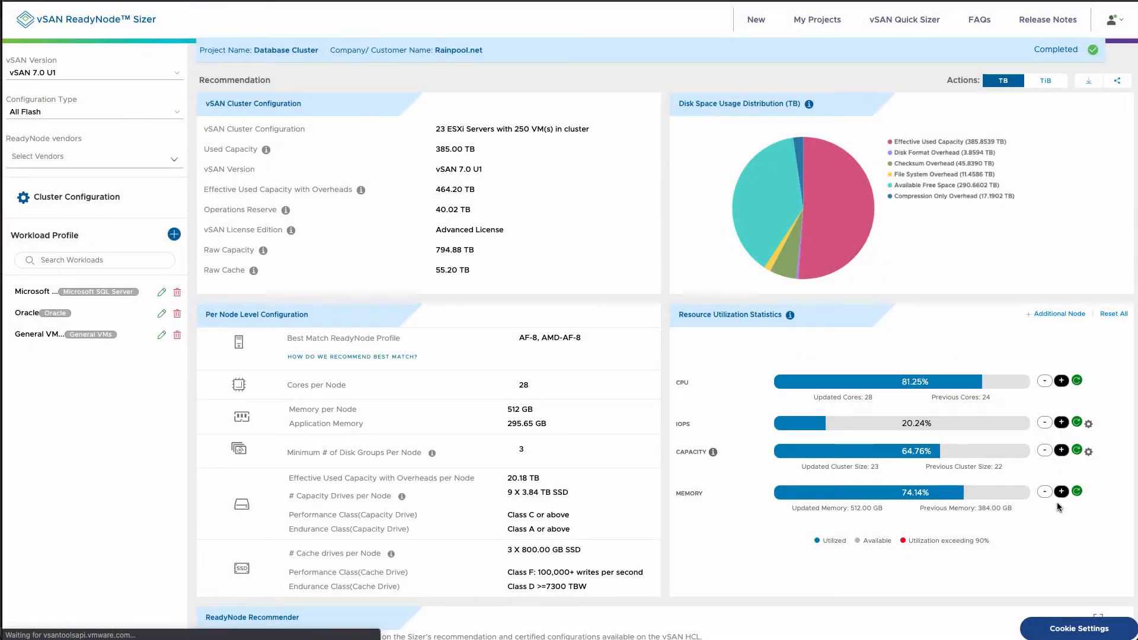
click(1061, 314)
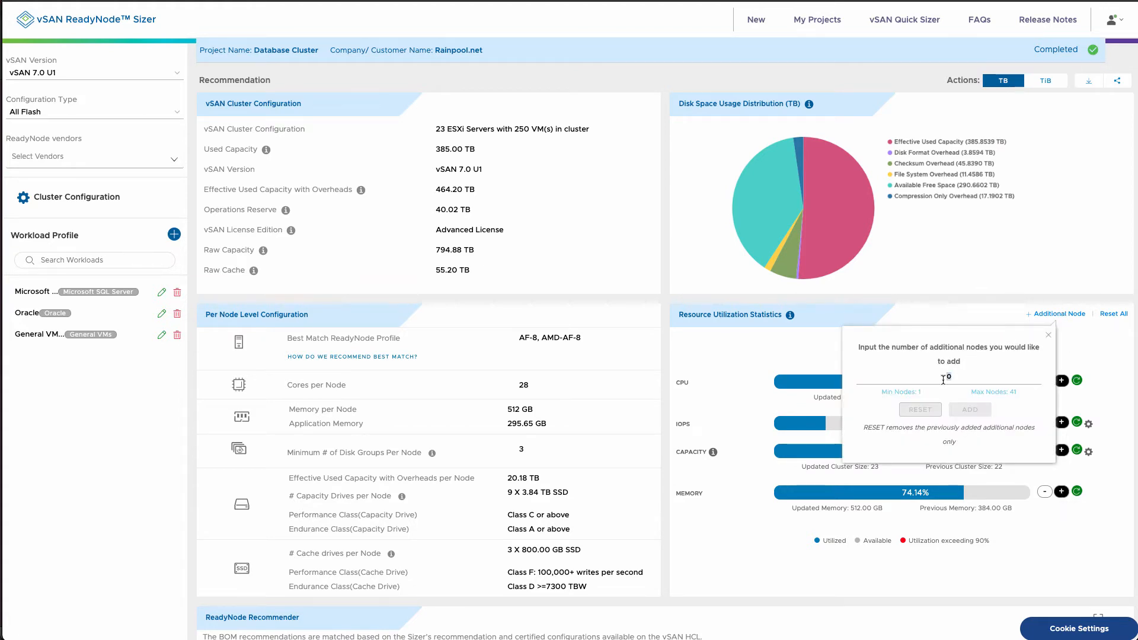
text(1)
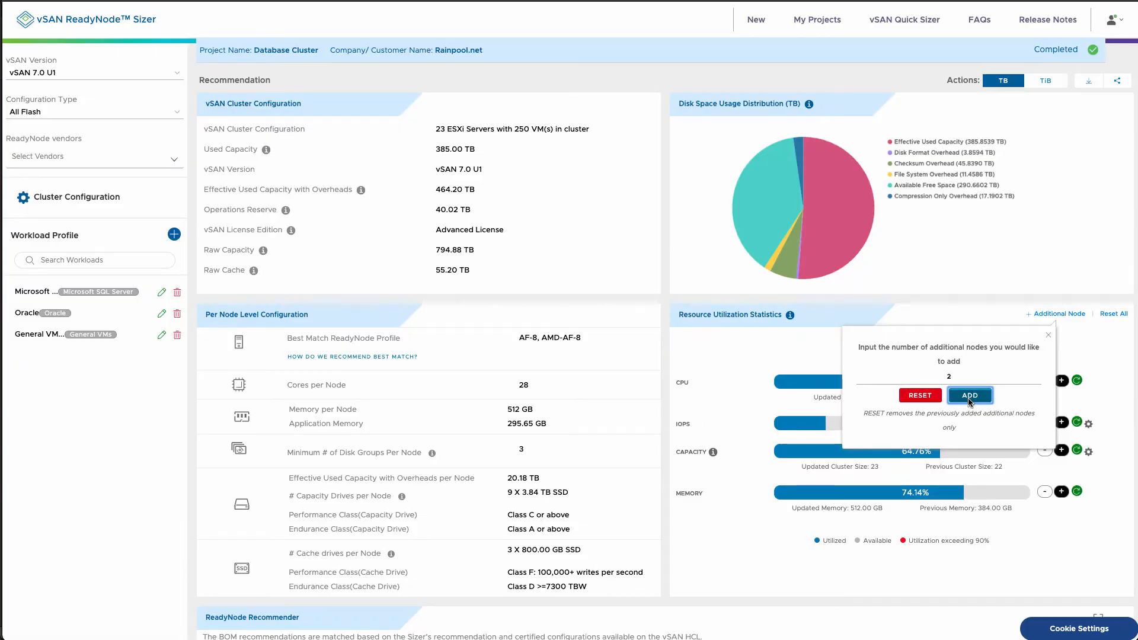
click(969, 409)
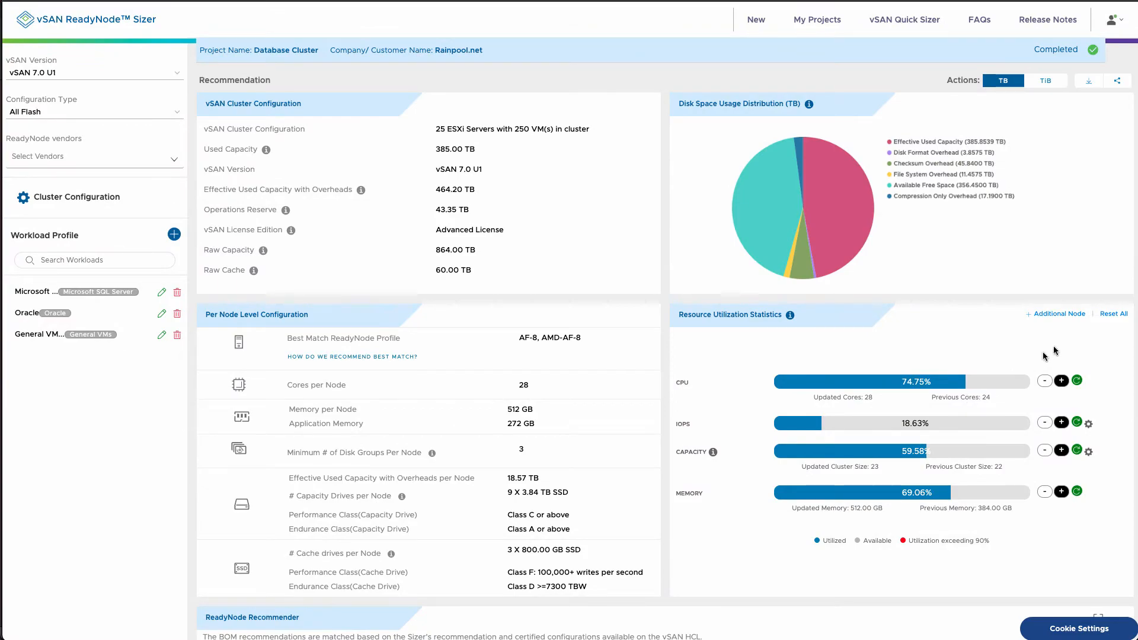
Reset all adjustments made to the cluster's resource utilization
click(1123, 314)
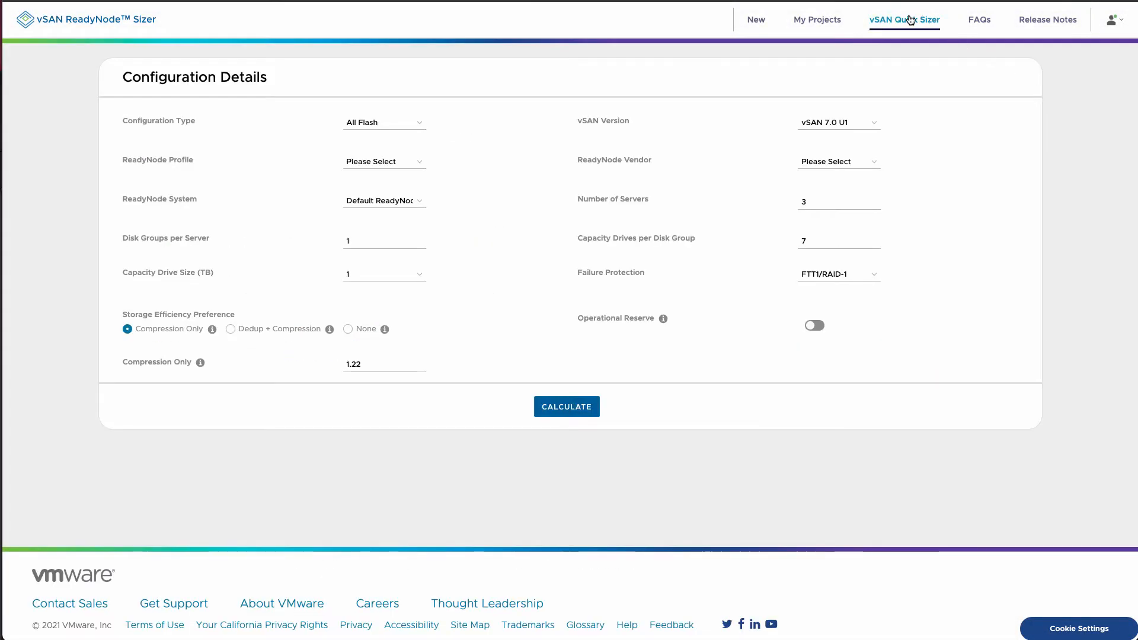
In the vSAN Quick Sizer, choose Hitachi Vantara as the ReadyNode vendor and AF-8 as the ReadyNode profile
click(823, 161)
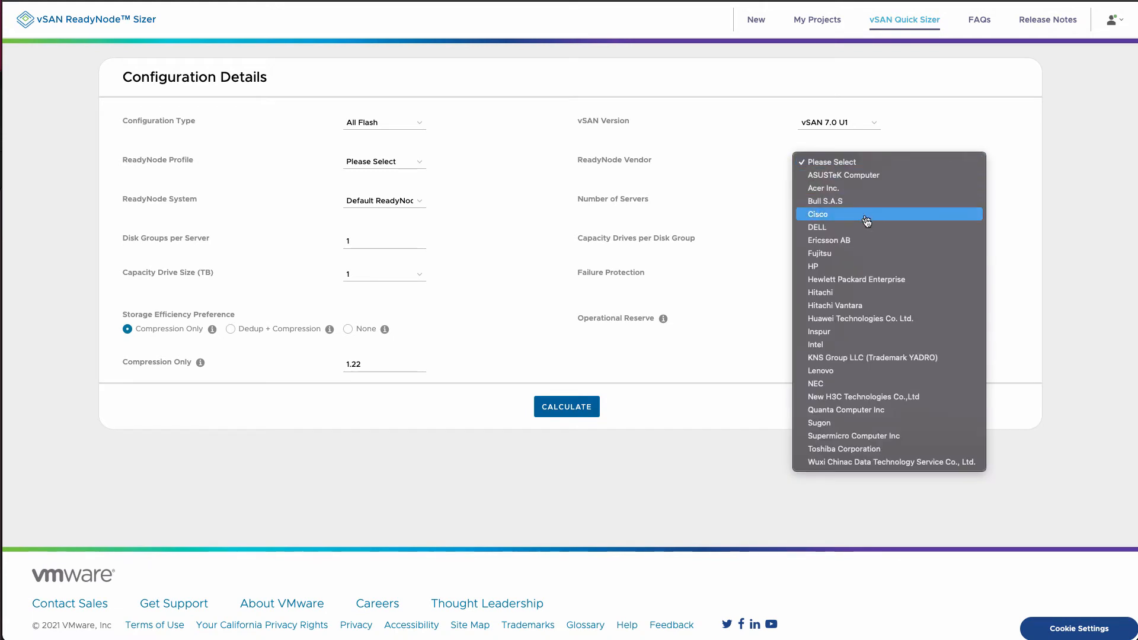
click(856, 306)
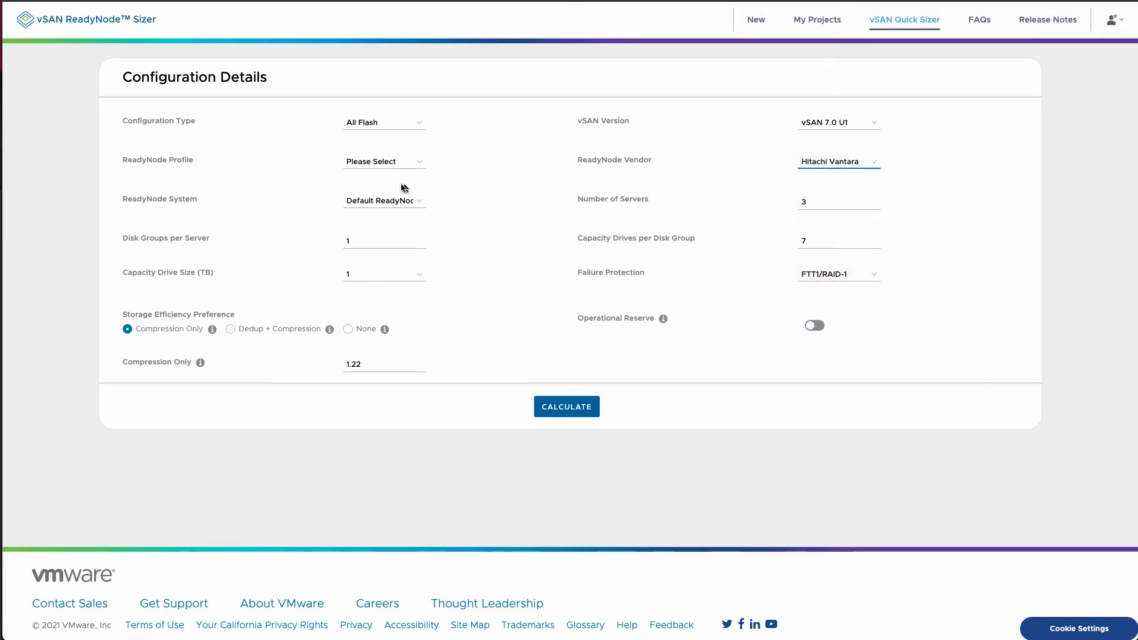
click(384, 162)
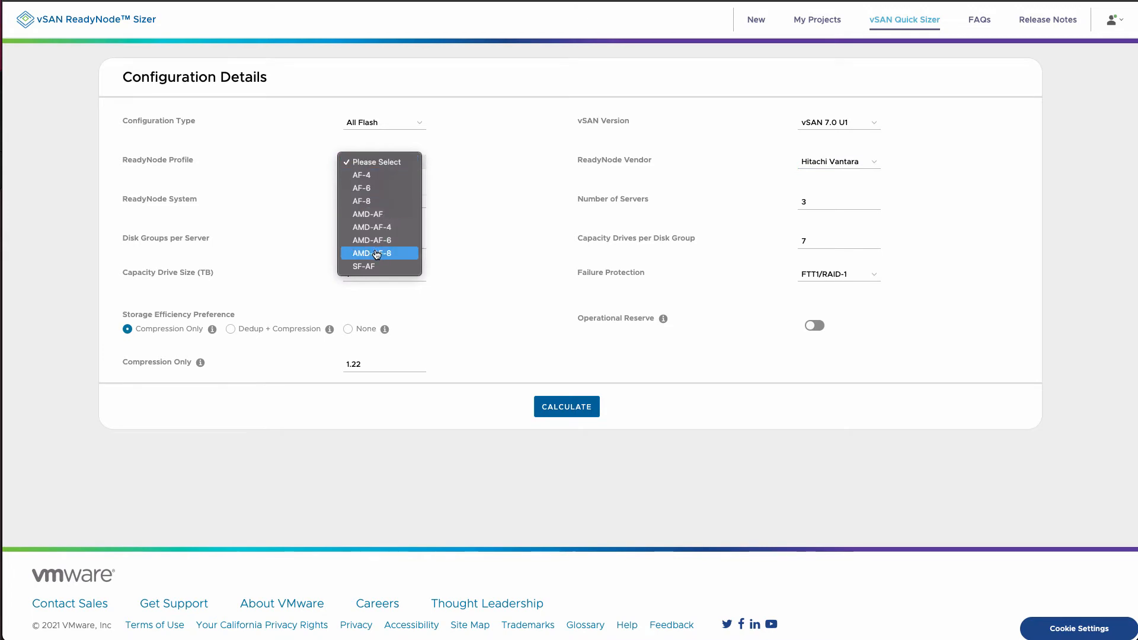
click(375, 202)
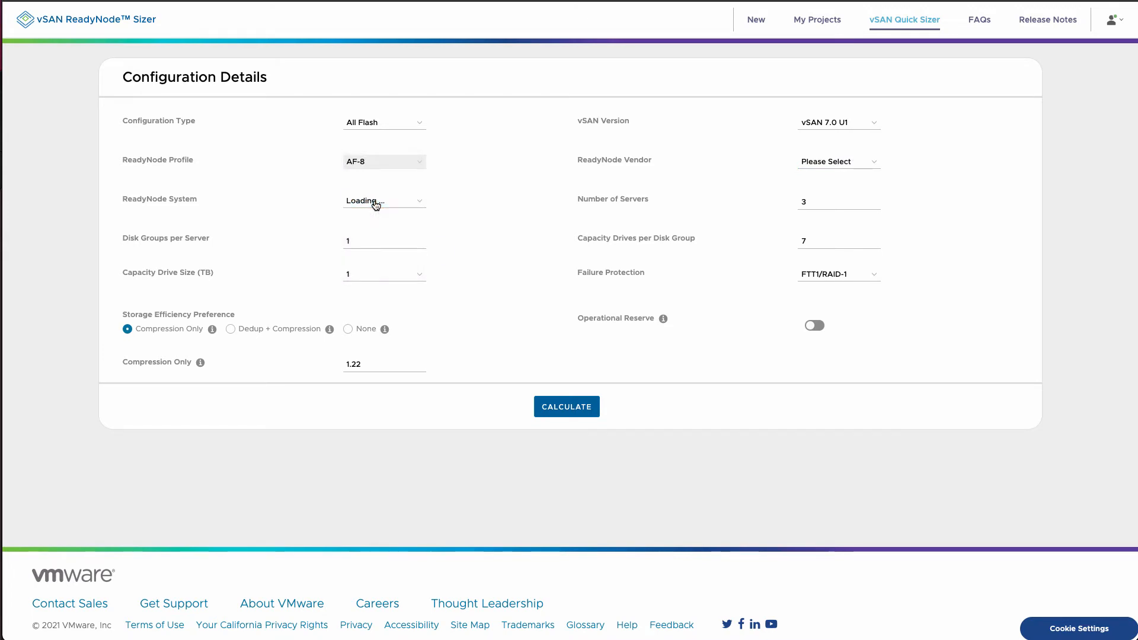
Set the disk groups per server to 2
double_click(356, 239)
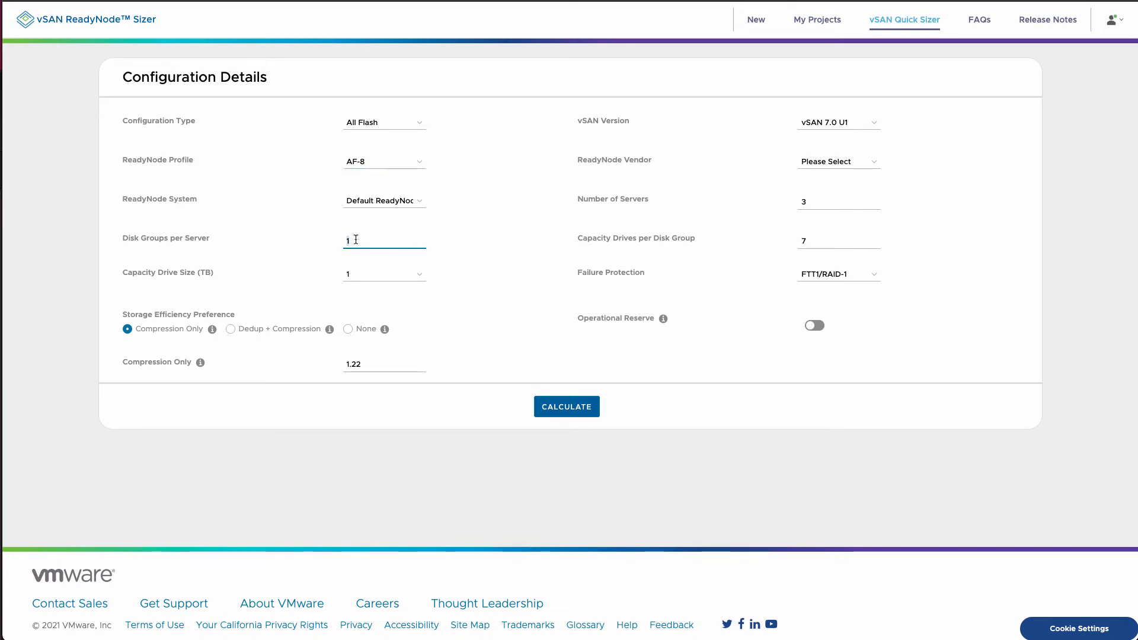
text(2)
key(Tab)
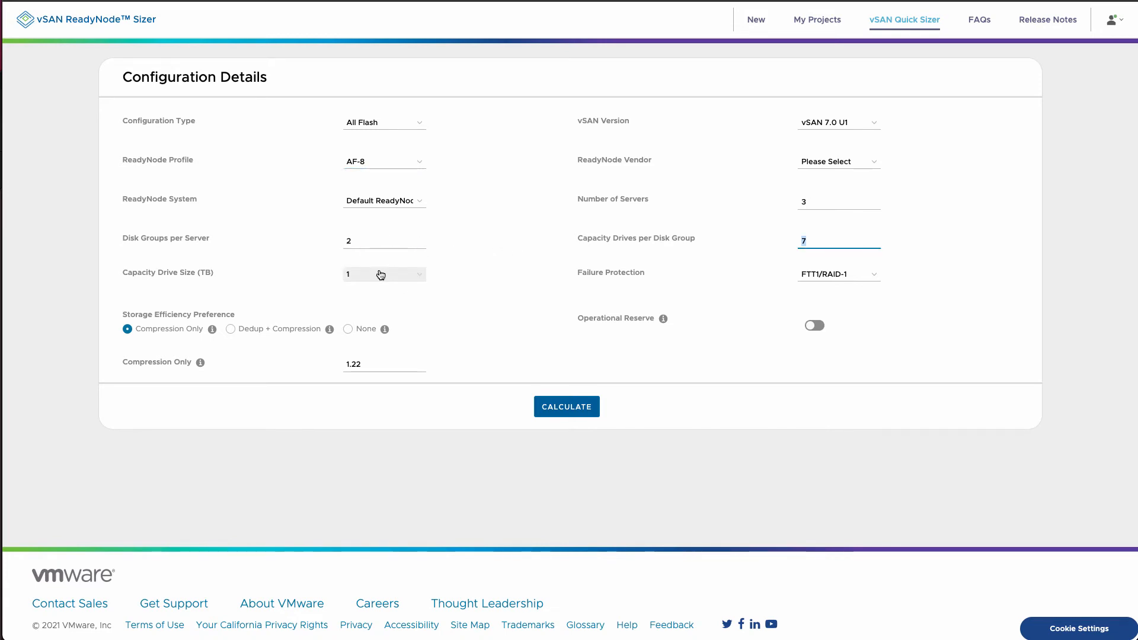
Set the capacity drive size to 3.84 TB and the disk groups per server to 1
click(363, 278)
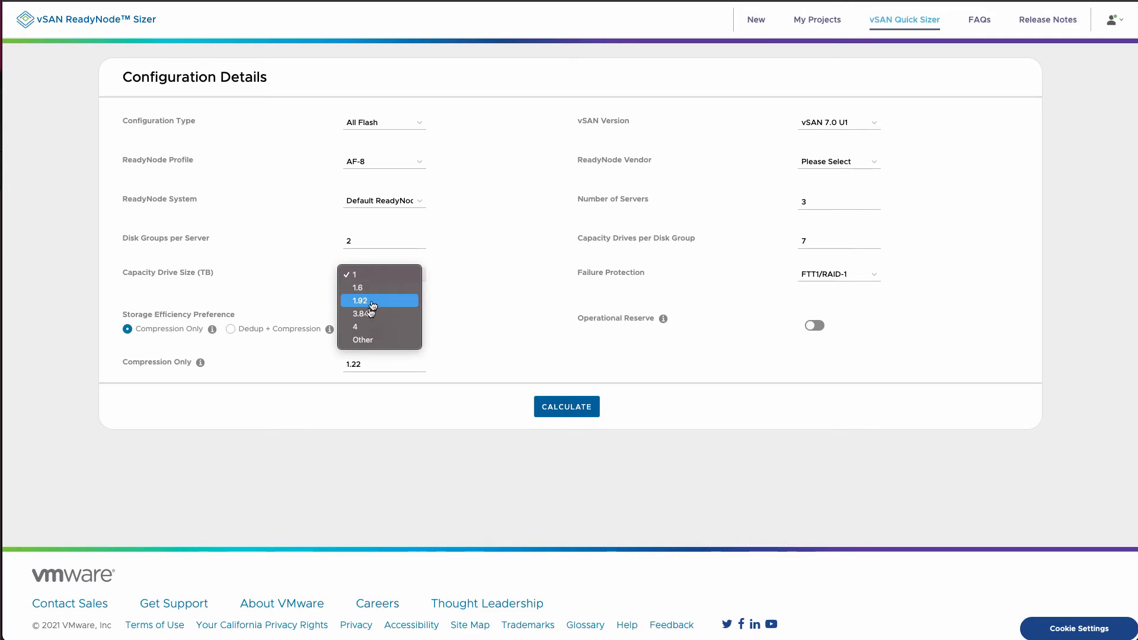
click(360, 313)
click(379, 242)
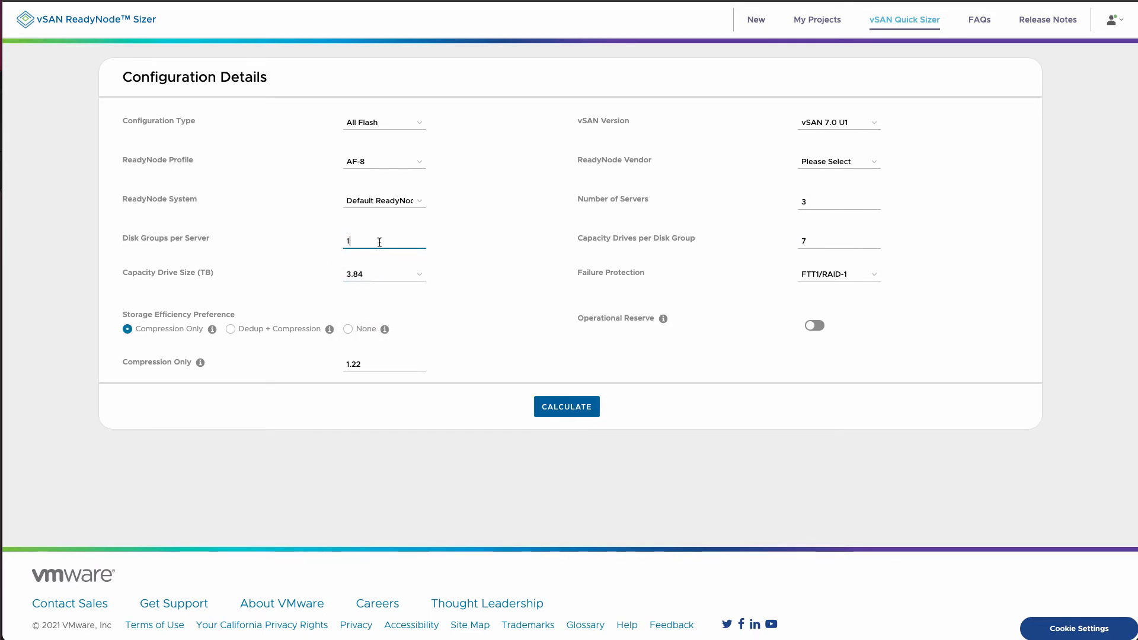
Try the Dedup + Compression and Compression Only storage efficiency preferences, and settle on None
click(231, 330)
click(126, 329)
double_click(384, 367)
click(347, 330)
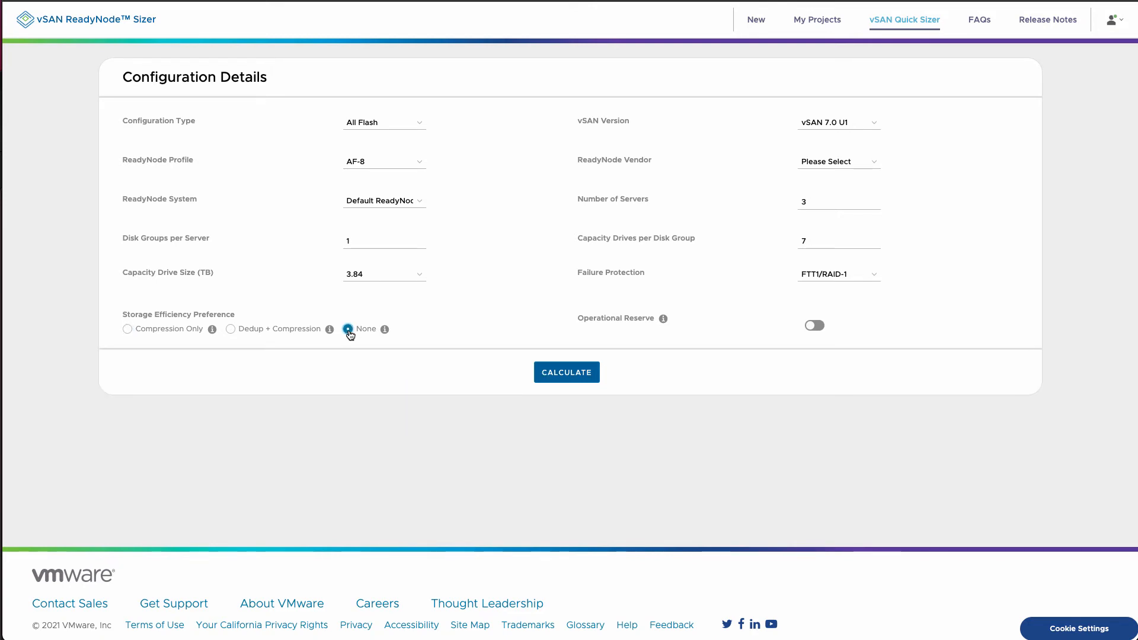
Try enabling the Operational Reserve, read its explanation, and turn it off again
click(817, 331)
mouse_move(664, 323)
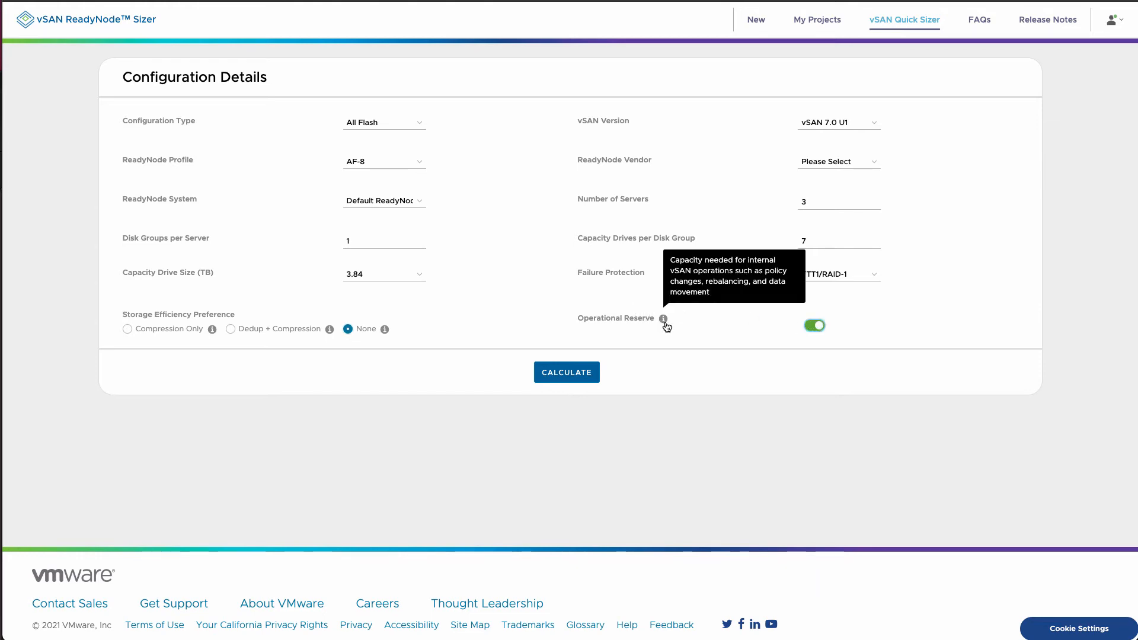
click(821, 331)
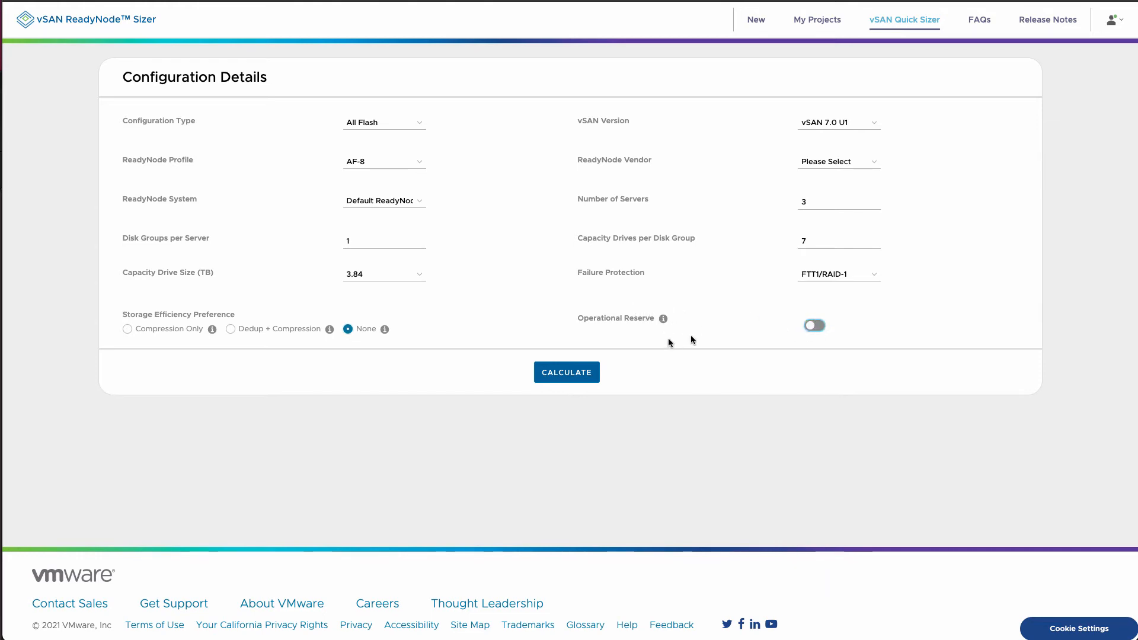
Calculate the quick sizing recommendation and review its capacity distribution, memory distribution and additional information
click(568, 377)
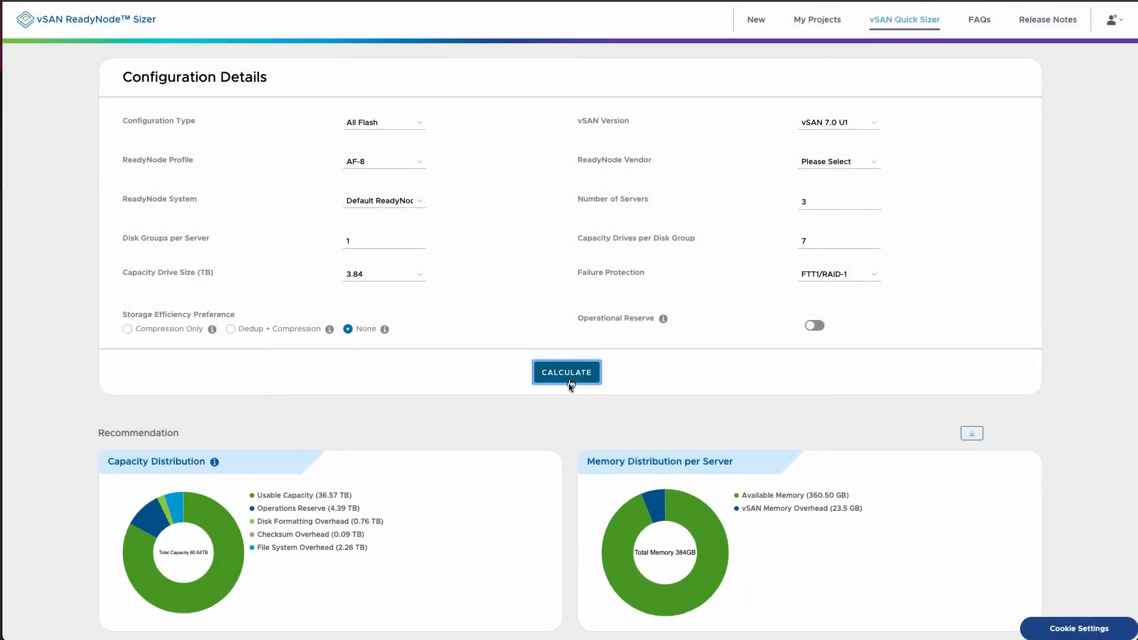
scroll(549, 497, down, 3)
scroll(549, 497, down, 3)
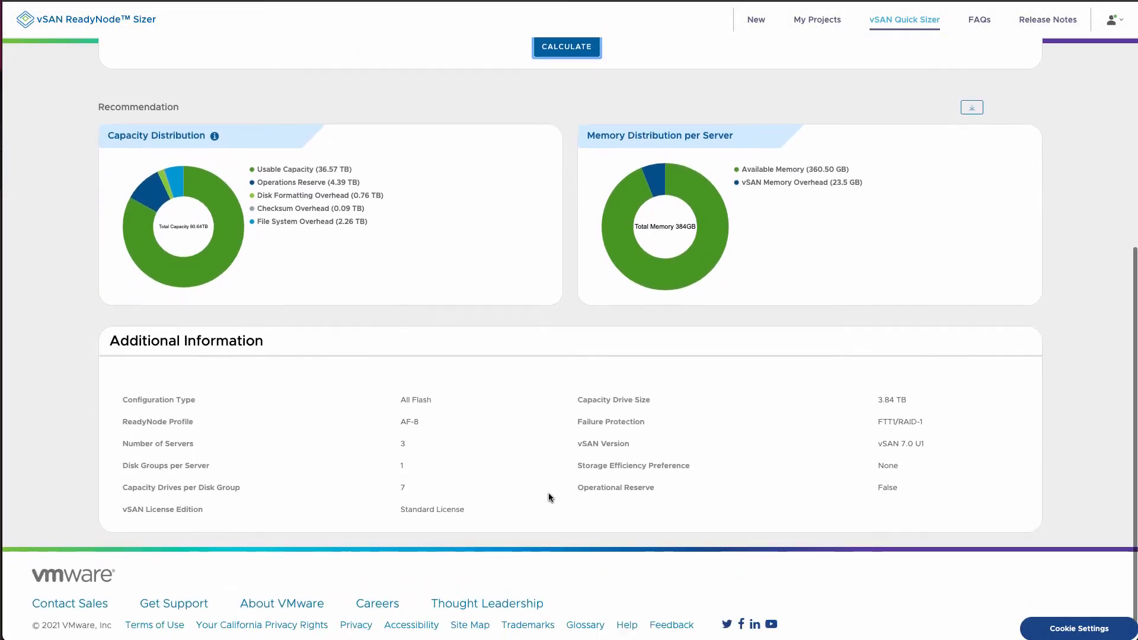
Set the quick sizing configuration to 8 servers with FTT2/RAID-6 failure protection
scroll(549, 493, up, 5)
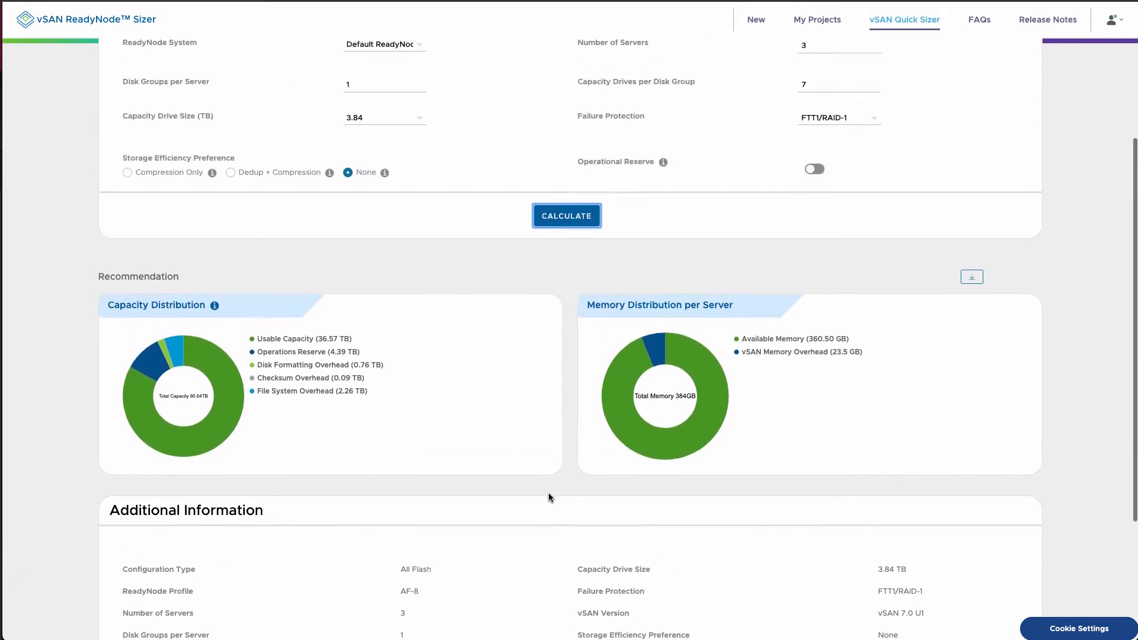
scroll(549, 497, up, 1)
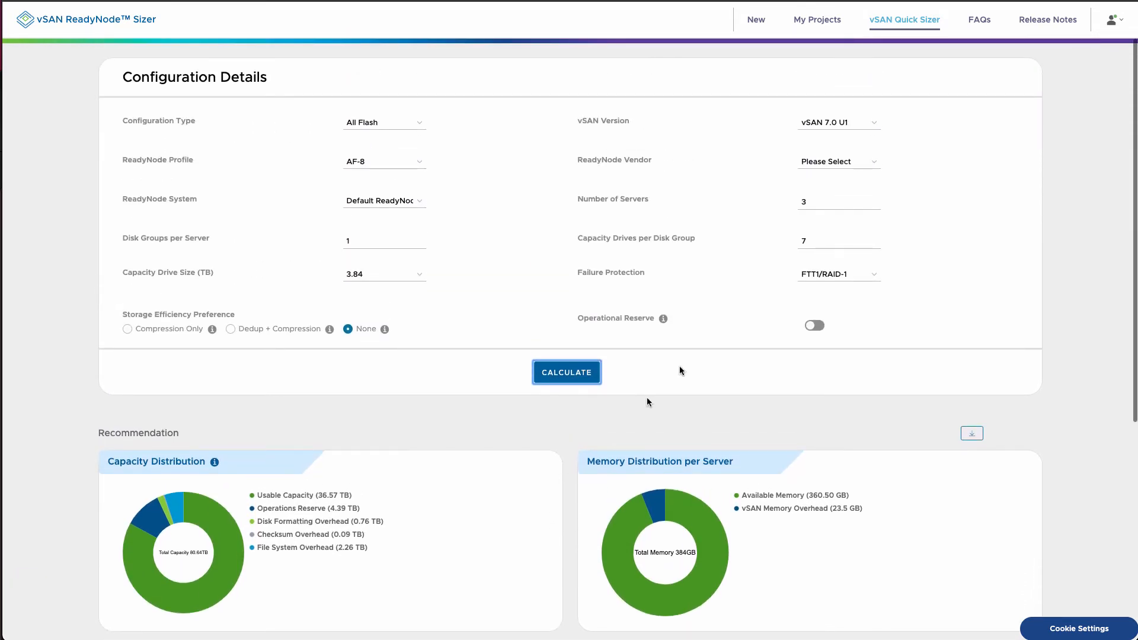
double_click(828, 199)
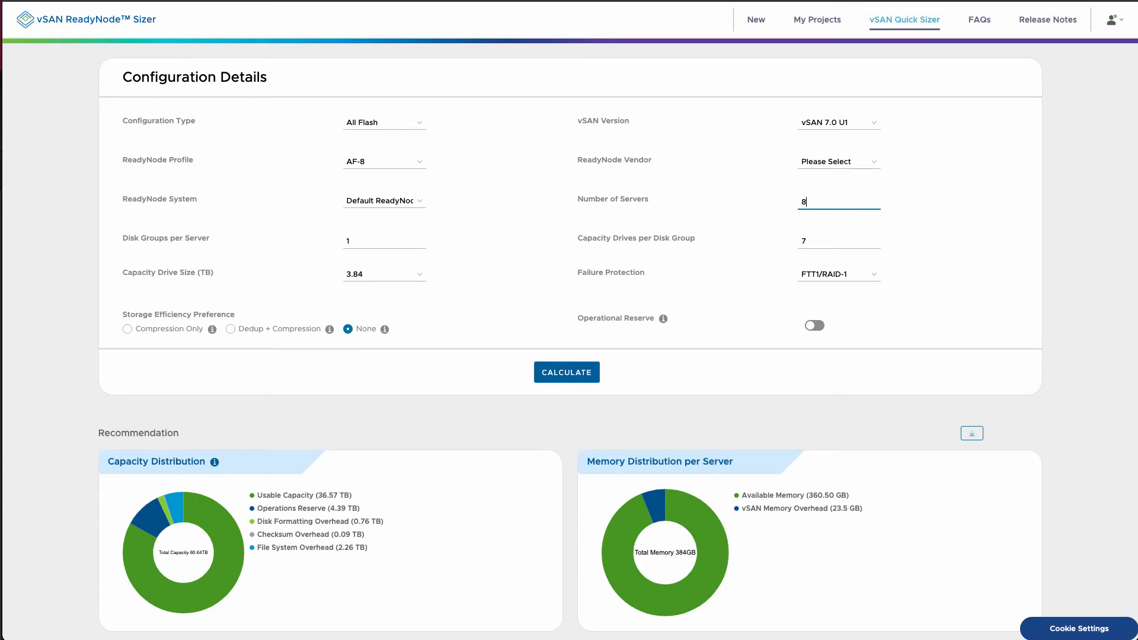
click(832, 274)
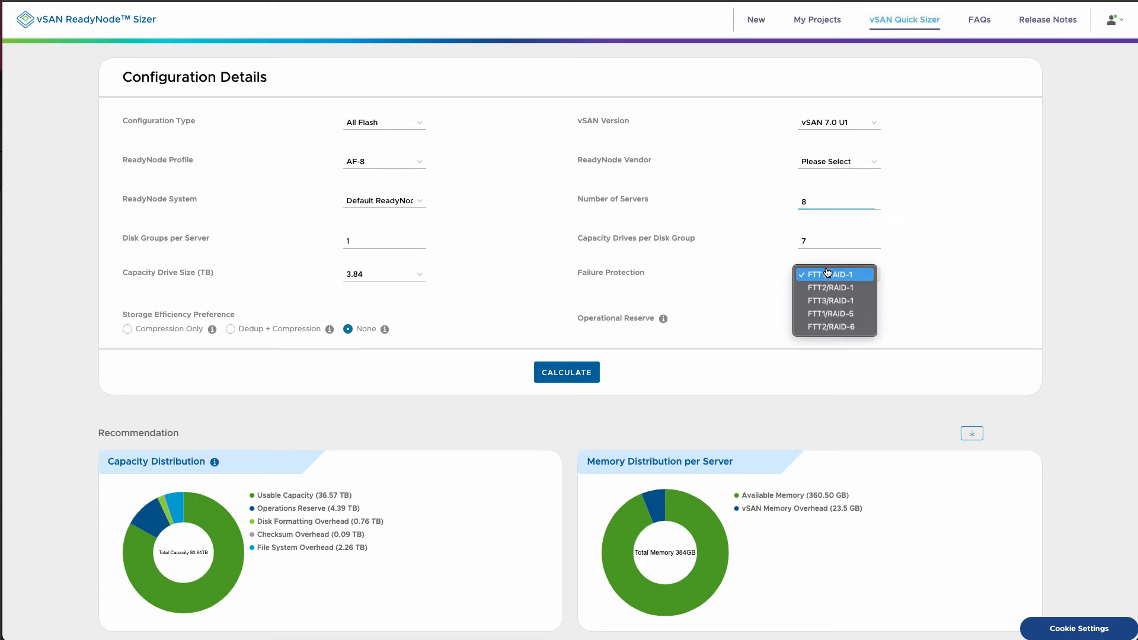
click(832, 327)
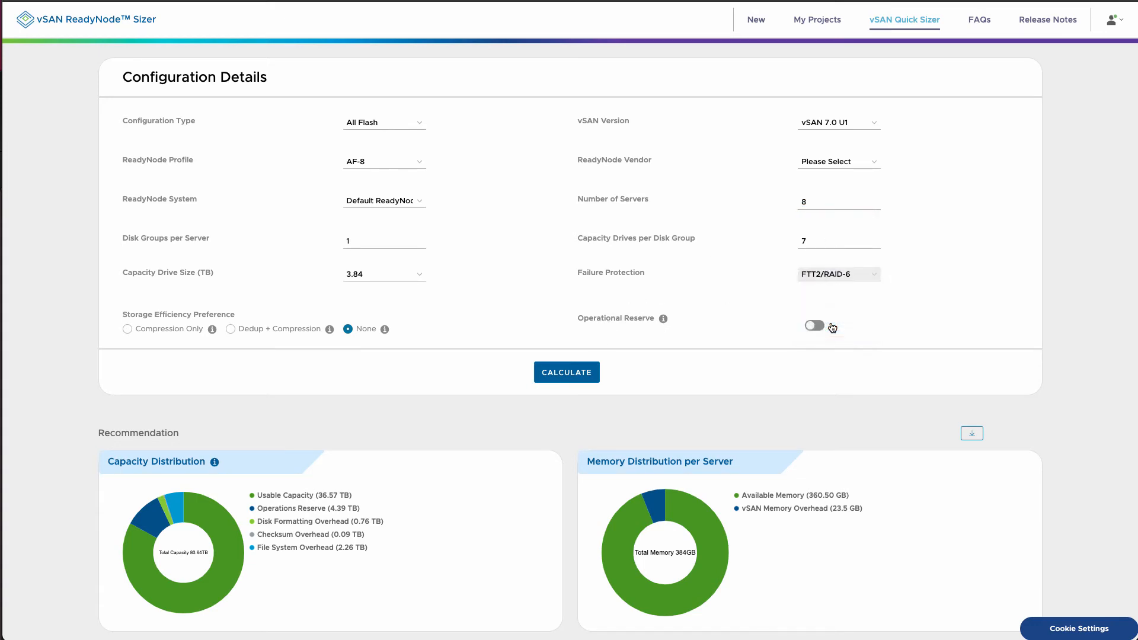
Recalculate the quick sizing recommendation and review its capacity distribution, memory distribution and additional information
click(574, 377)
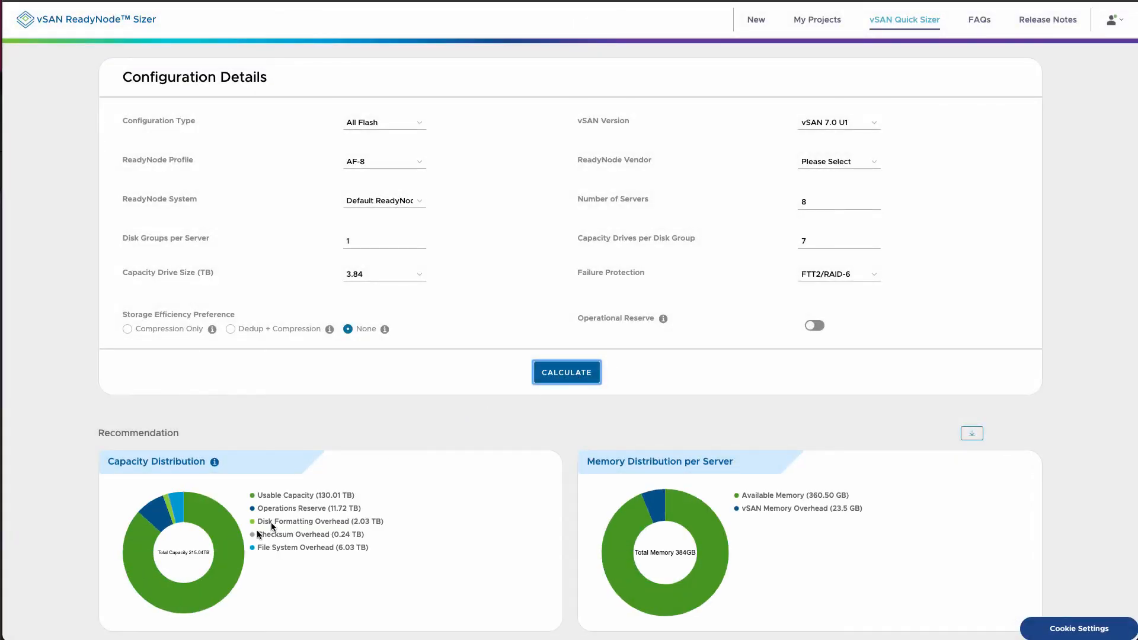
mouse_move(147, 514)
scroll(360, 407, down, 5)
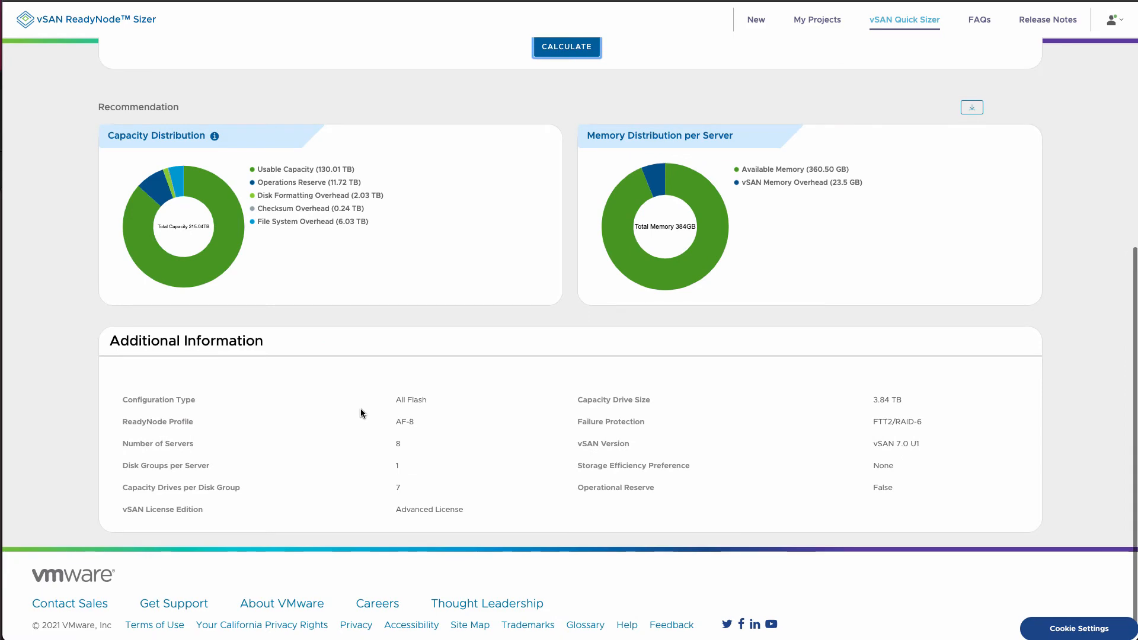
scroll(360, 413, up, 5)
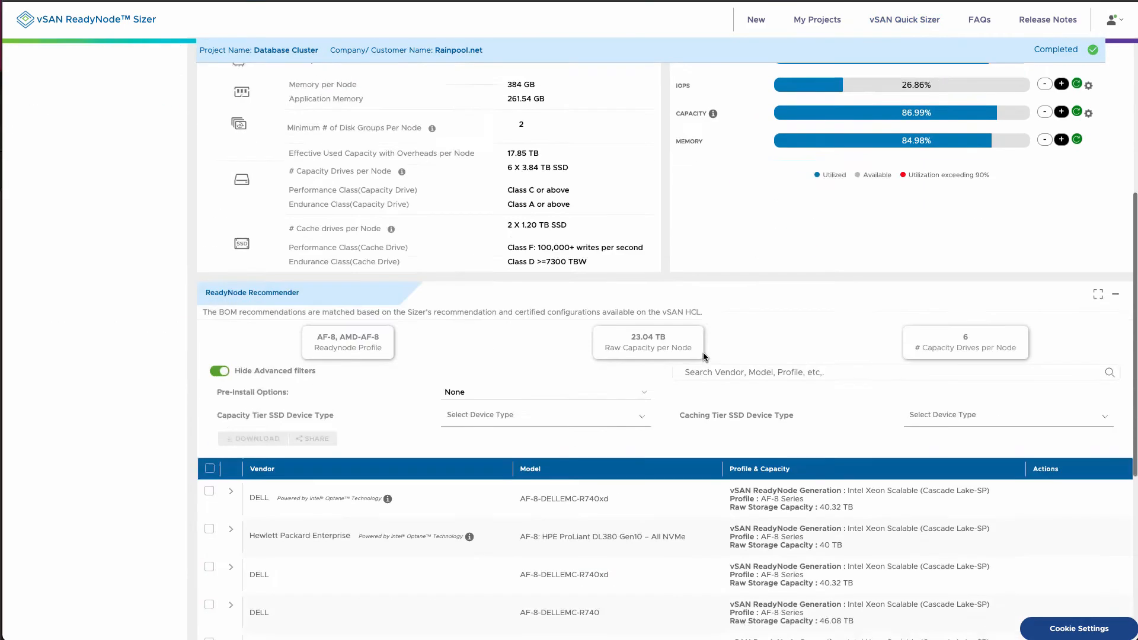
Filter the Database Cluster project's ReadyNode recommendations to NVMe for both capacity and caching tiers, keeping the pre-install option at None
scroll(703, 352, down, 3)
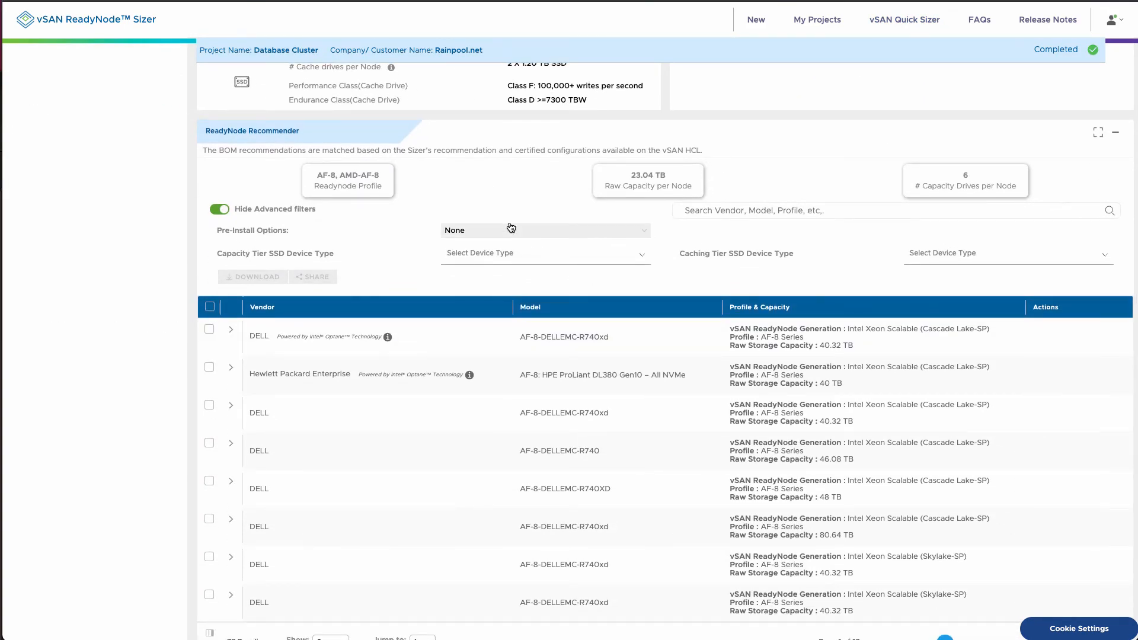
click(513, 230)
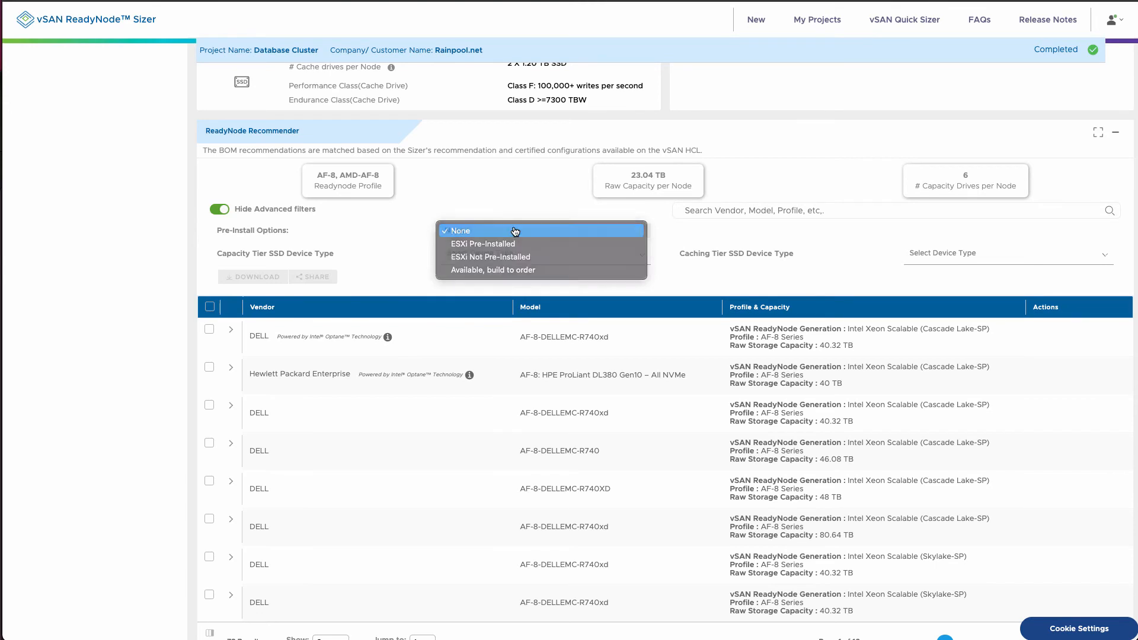
click(515, 231)
click(513, 255)
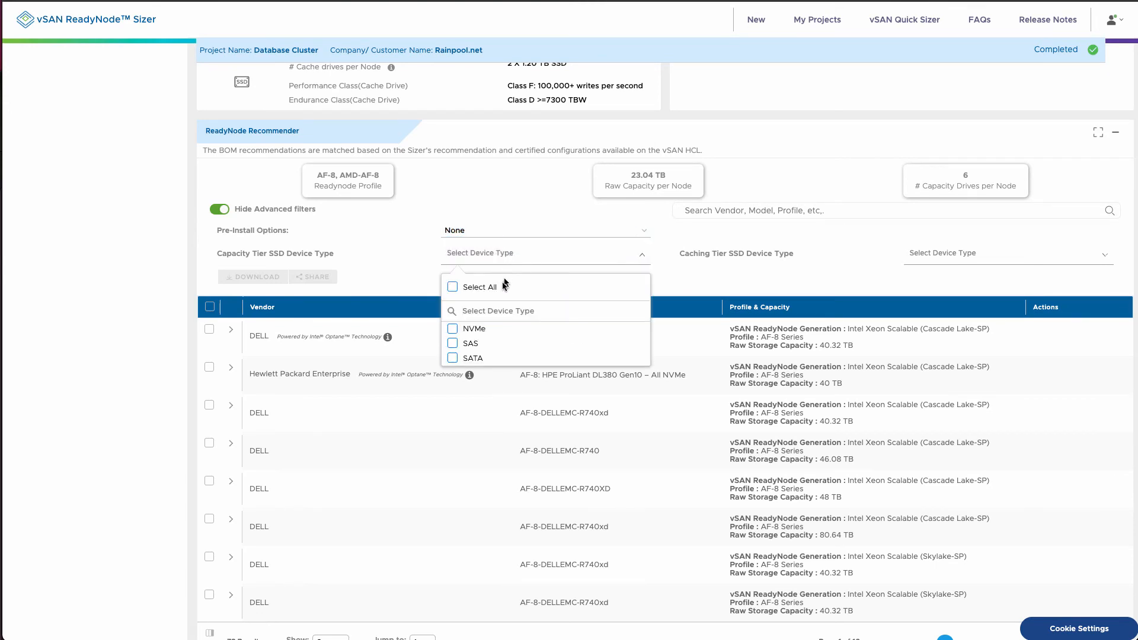
scroll(464, 325, down, 1)
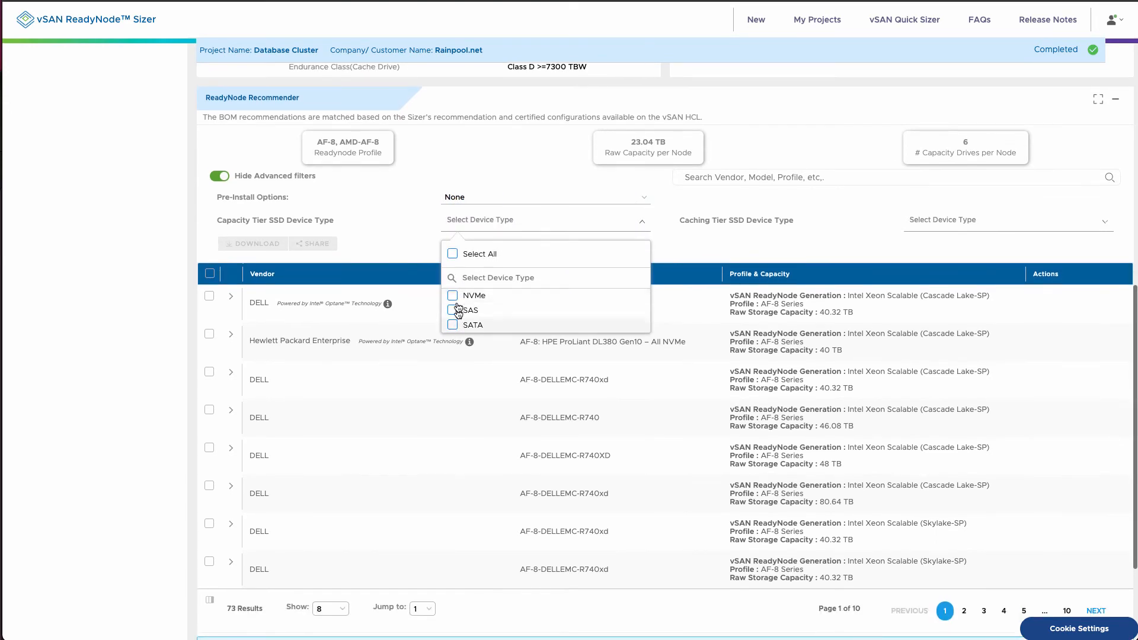
click(454, 296)
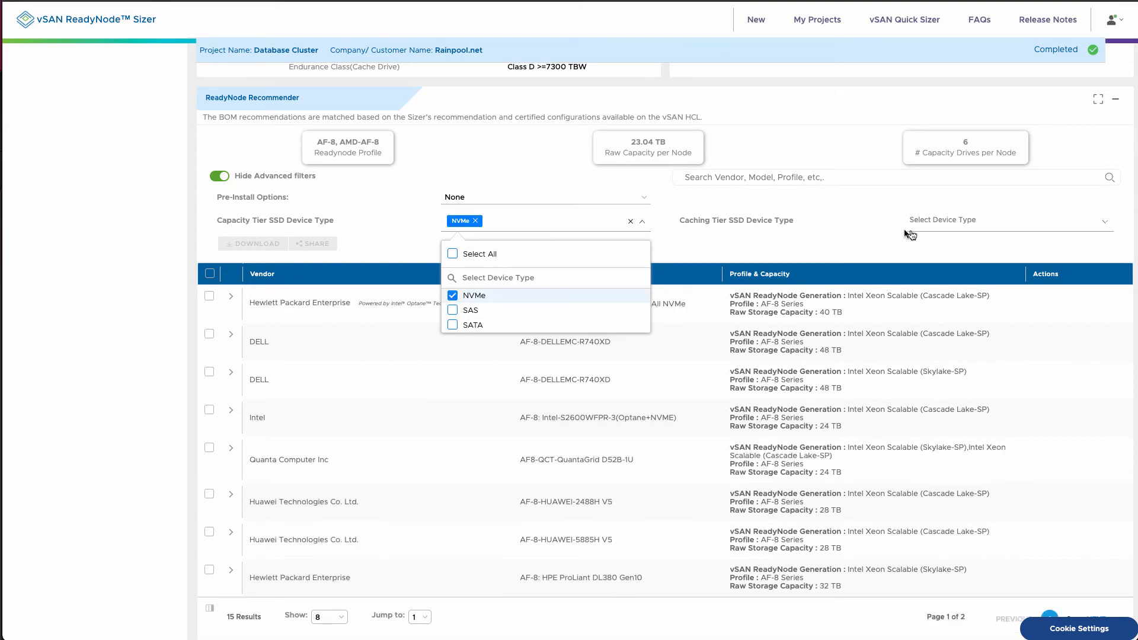
click(938, 229)
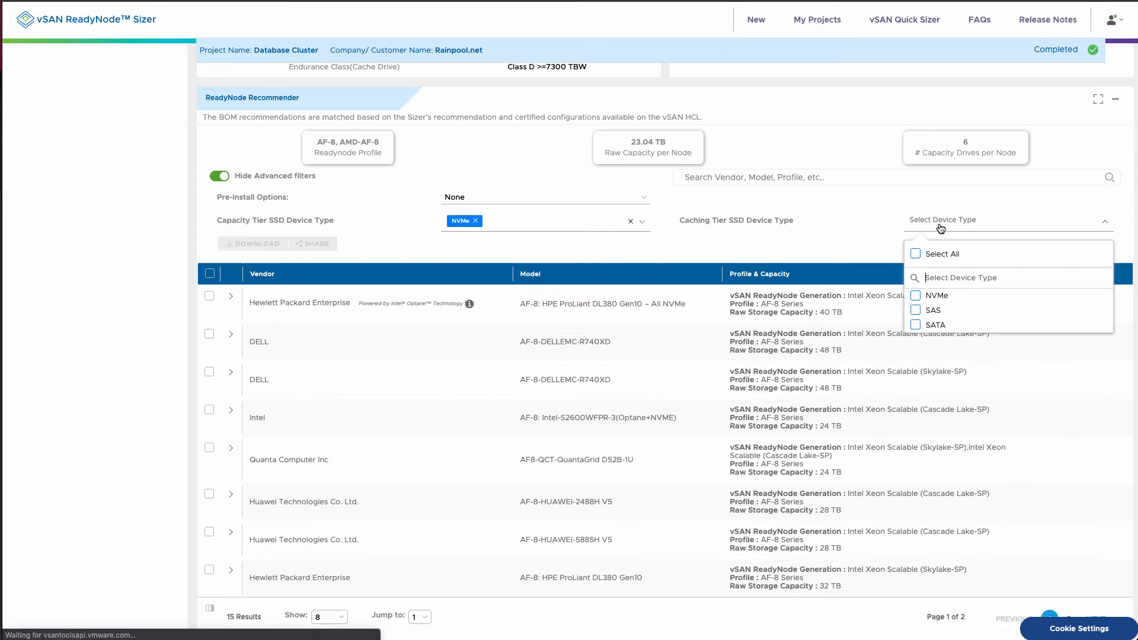
click(915, 295)
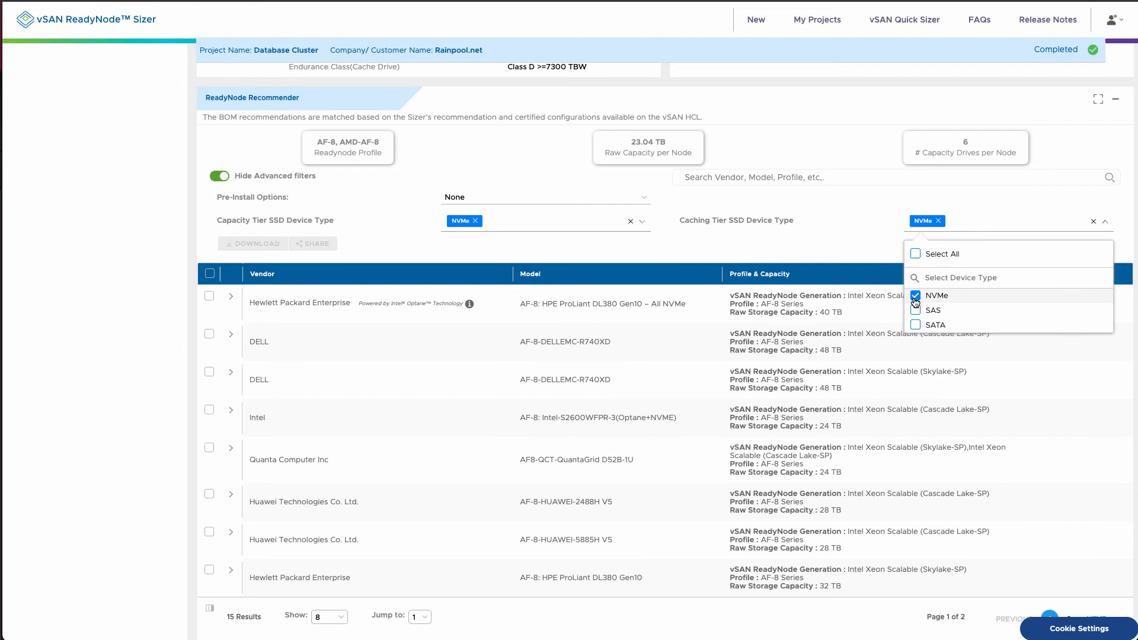
click(859, 241)
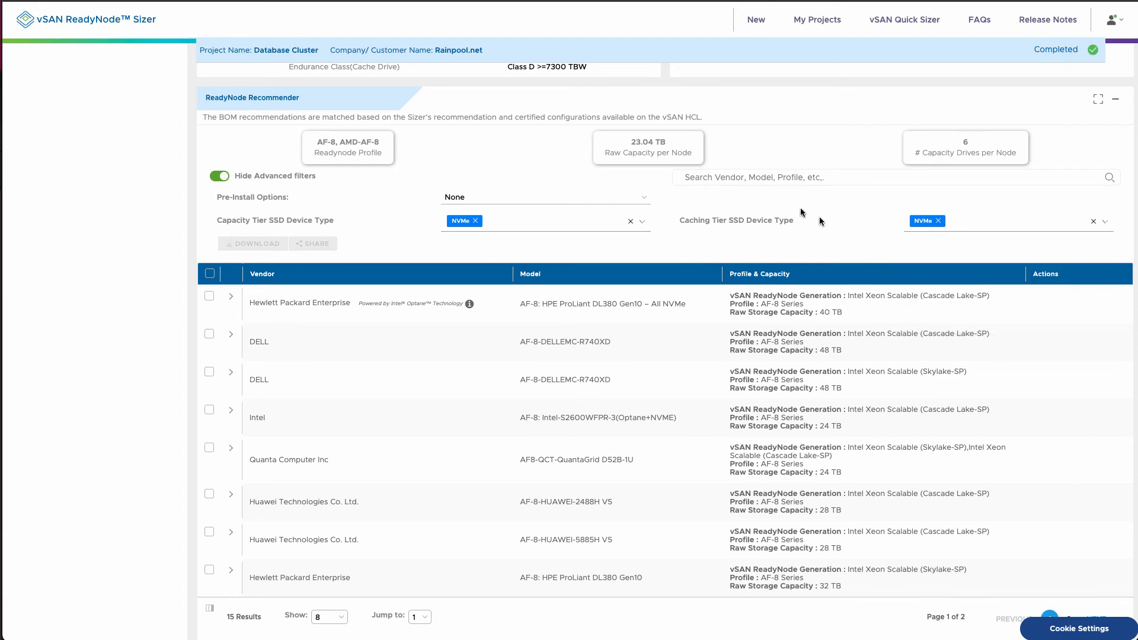
Search the recommended ReadyNodes for HPE and select the Skylake-SP models AF-8 HPE DL360 Gen10 - SAS and HPE ProLiant DL380 Gen10
click(749, 175)
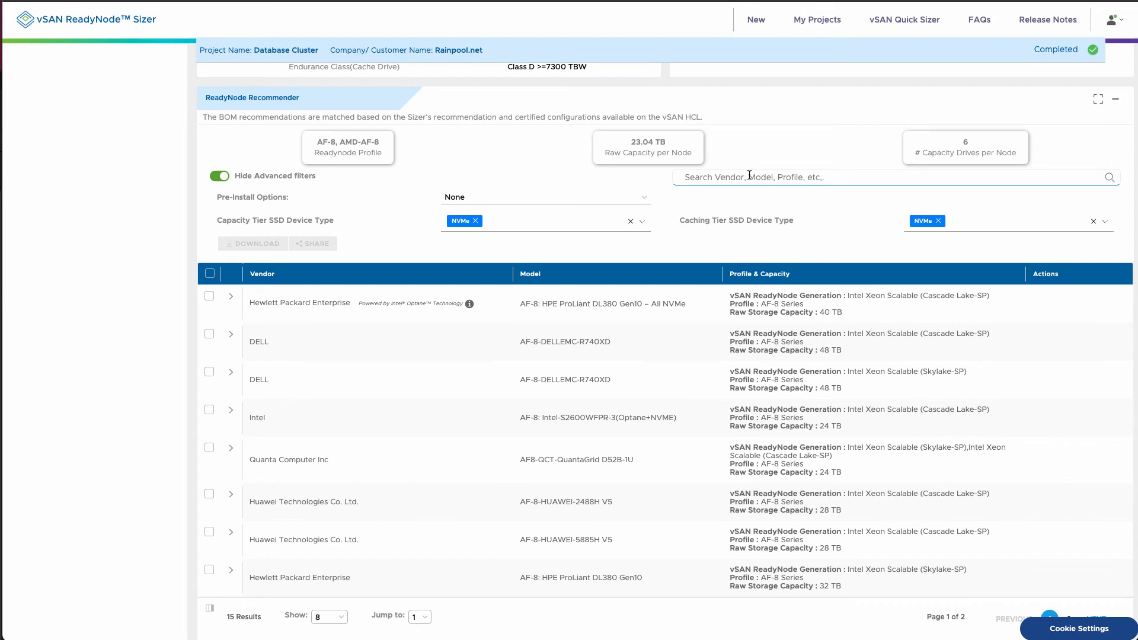
text(HPE)
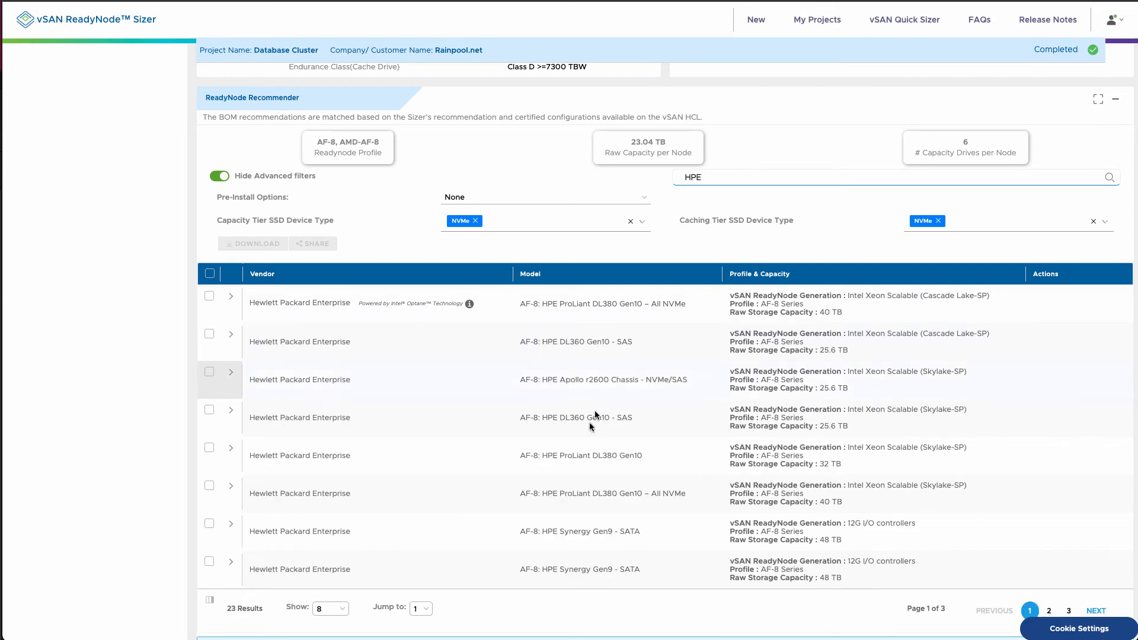
click(209, 412)
click(211, 448)
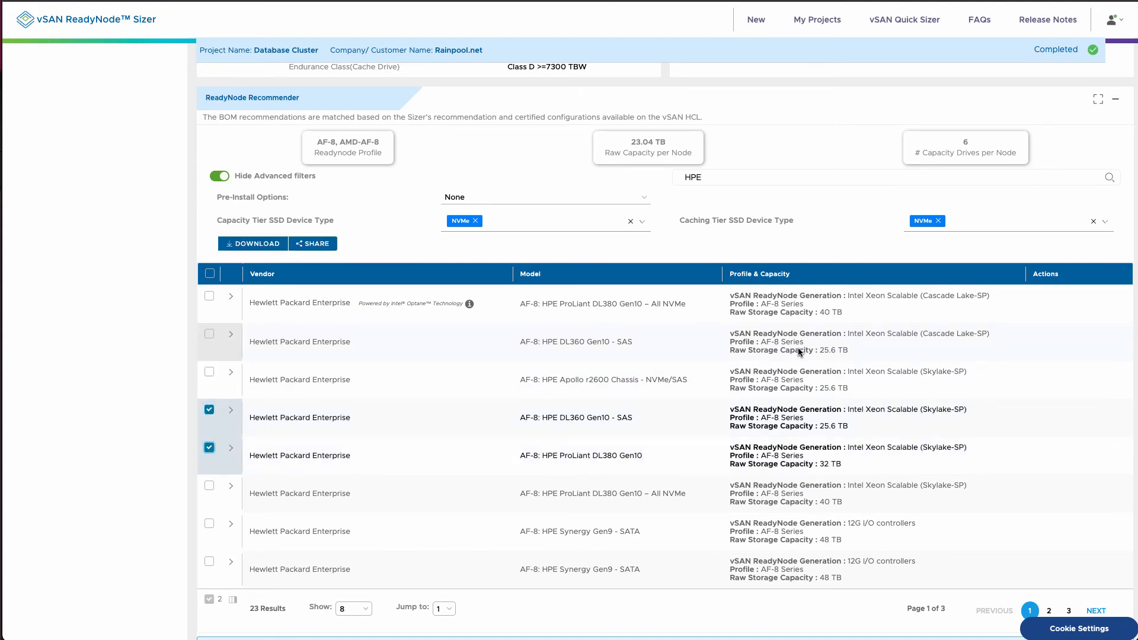
Download the sizing report in PPT format as vSAN Proposal.pptx, and start sharing the report with PDF as its format
scroll(448, 237, up, 1)
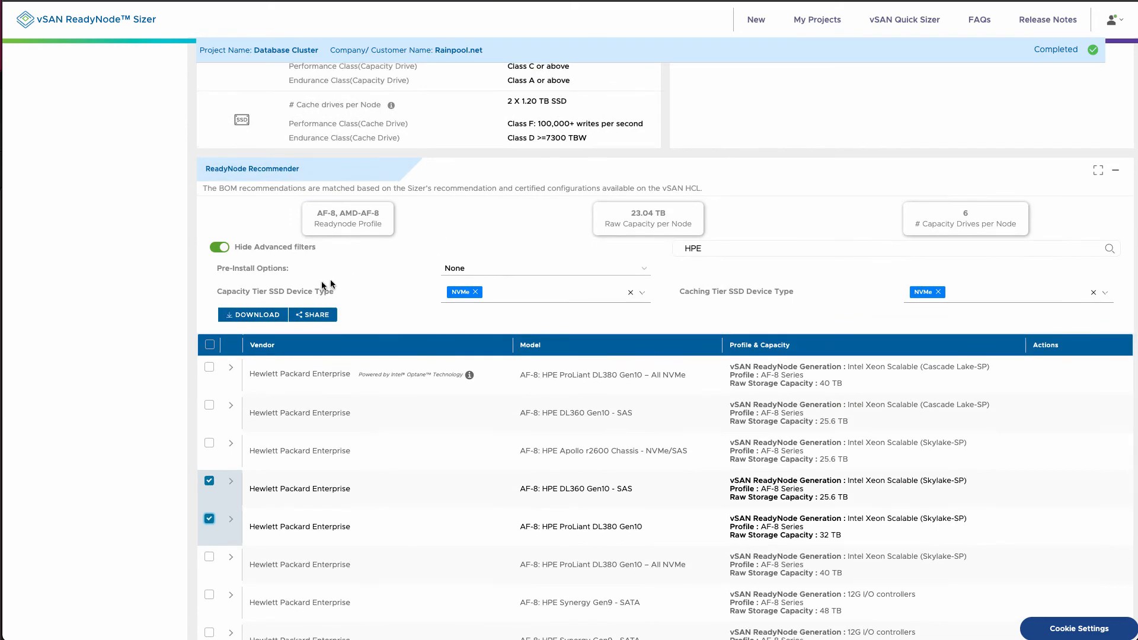
click(260, 317)
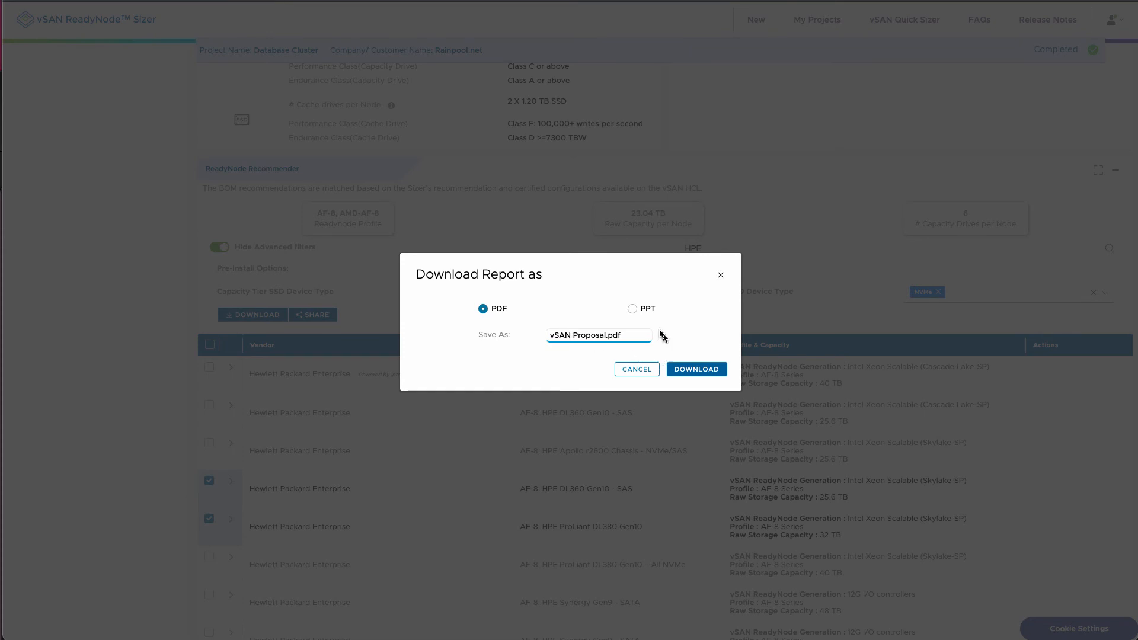
click(632, 309)
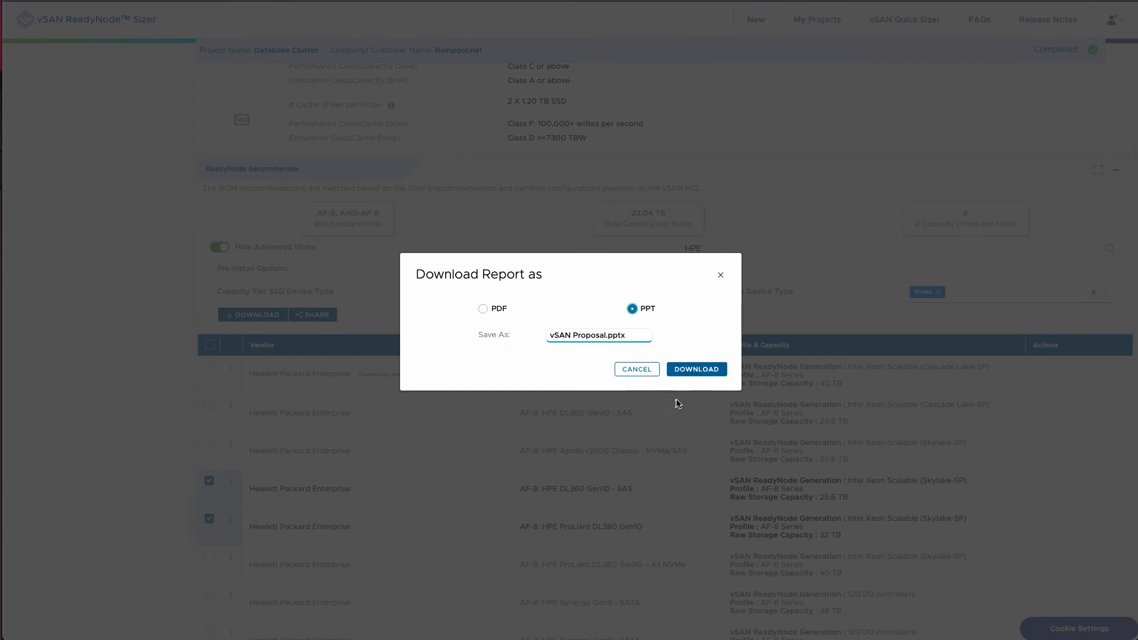
click(701, 371)
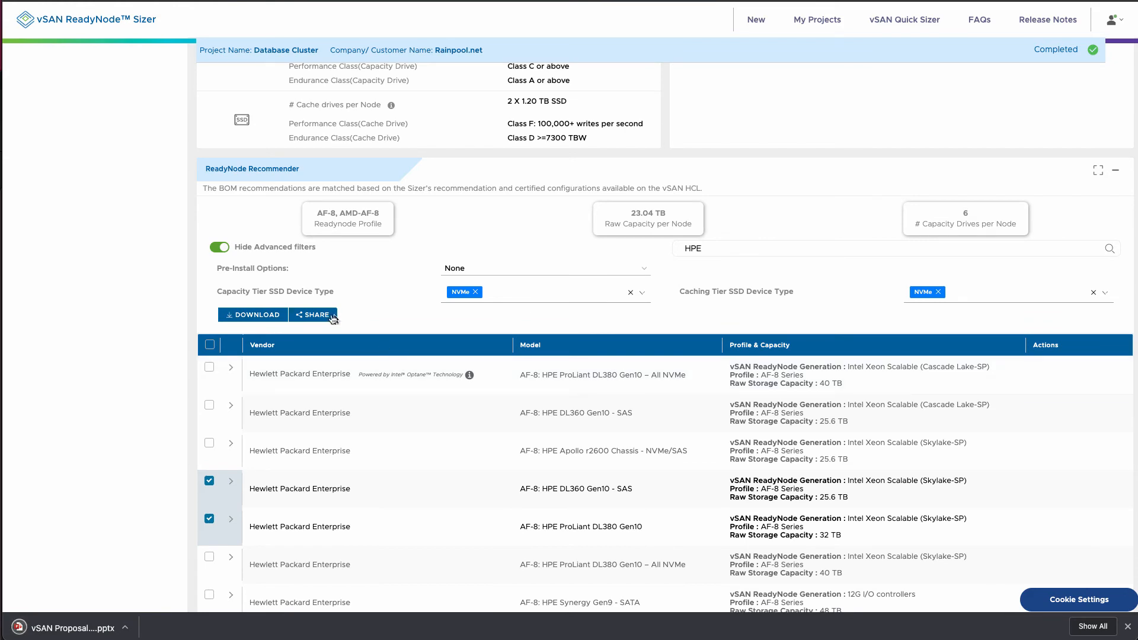
click(312, 316)
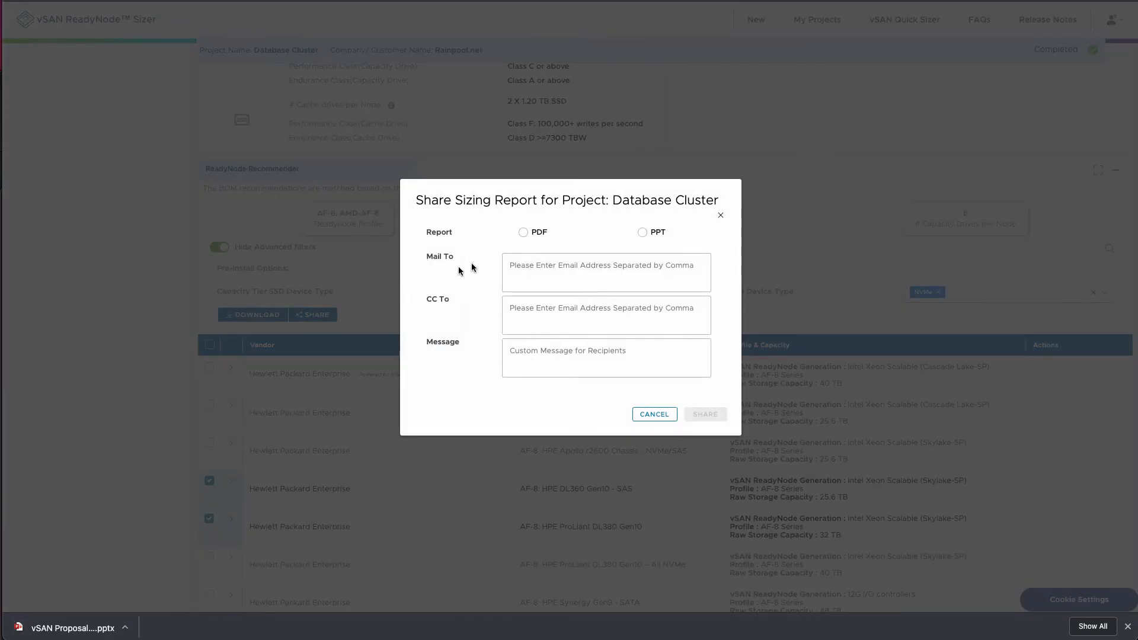
click(524, 234)
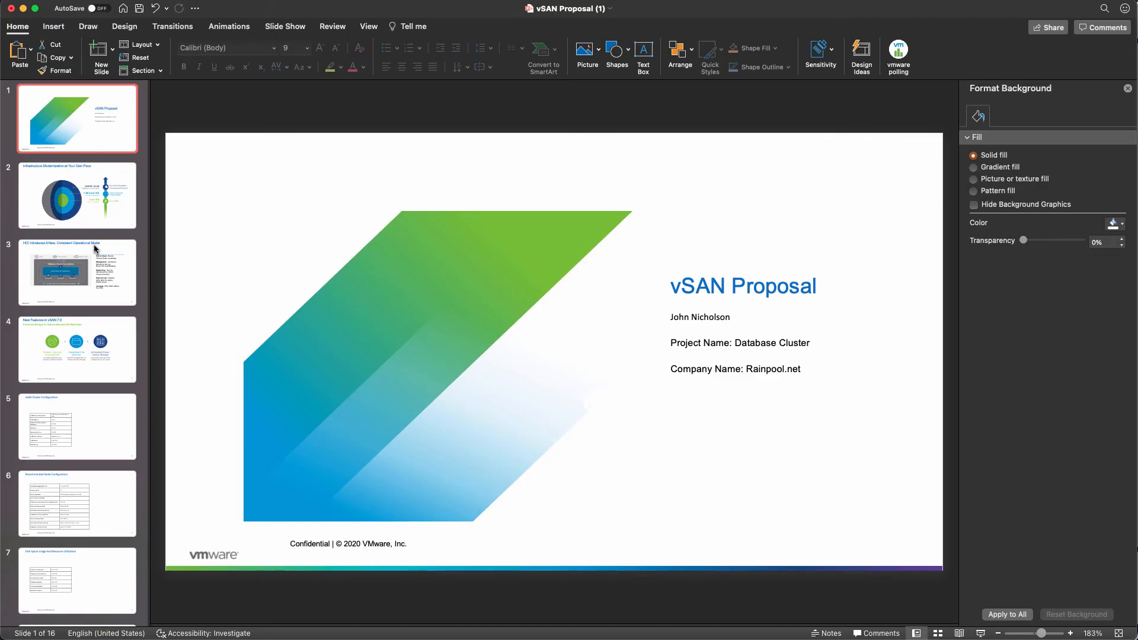
Switch to PowerPoint and page through the vSAN Proposal slides, examining the node configuration, resource statistics, cluster configuration inputs and user inputs
click(75, 217)
key(Down)
key(Down)
key(Down)
key(Down)
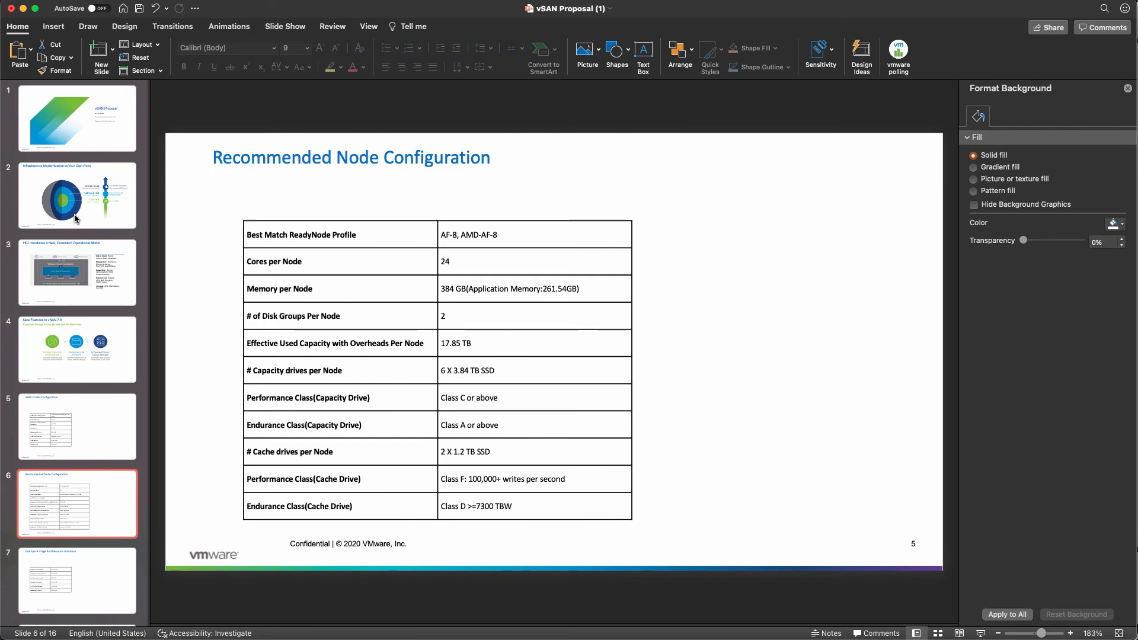
key(Down)
key(Down)
key(Down)
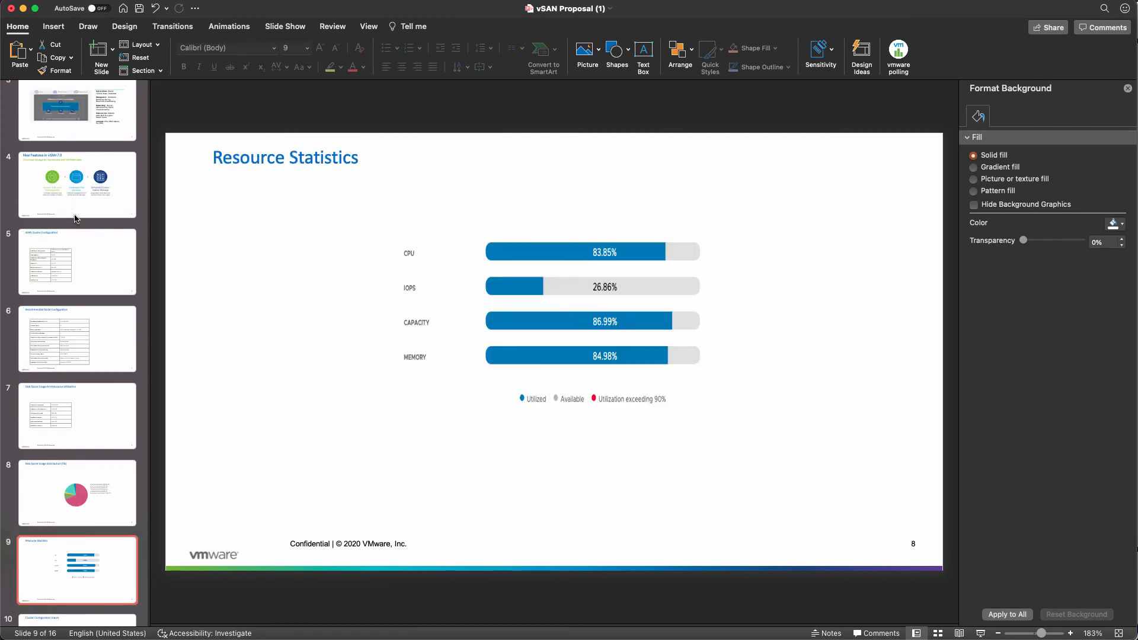
key(Down)
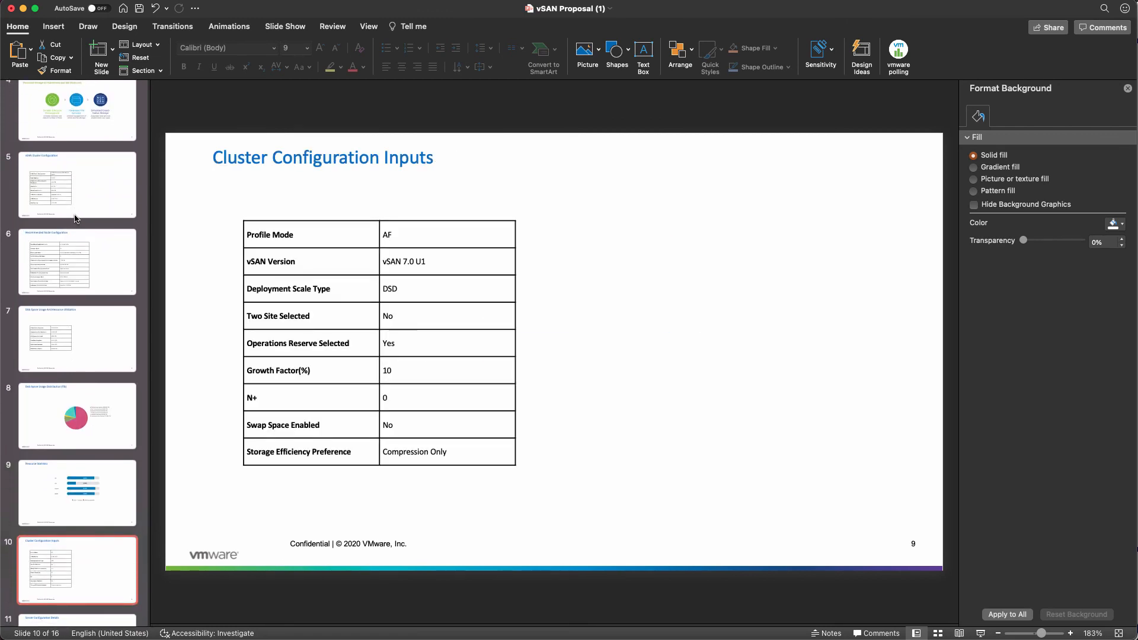
key(Down)
key(Up)
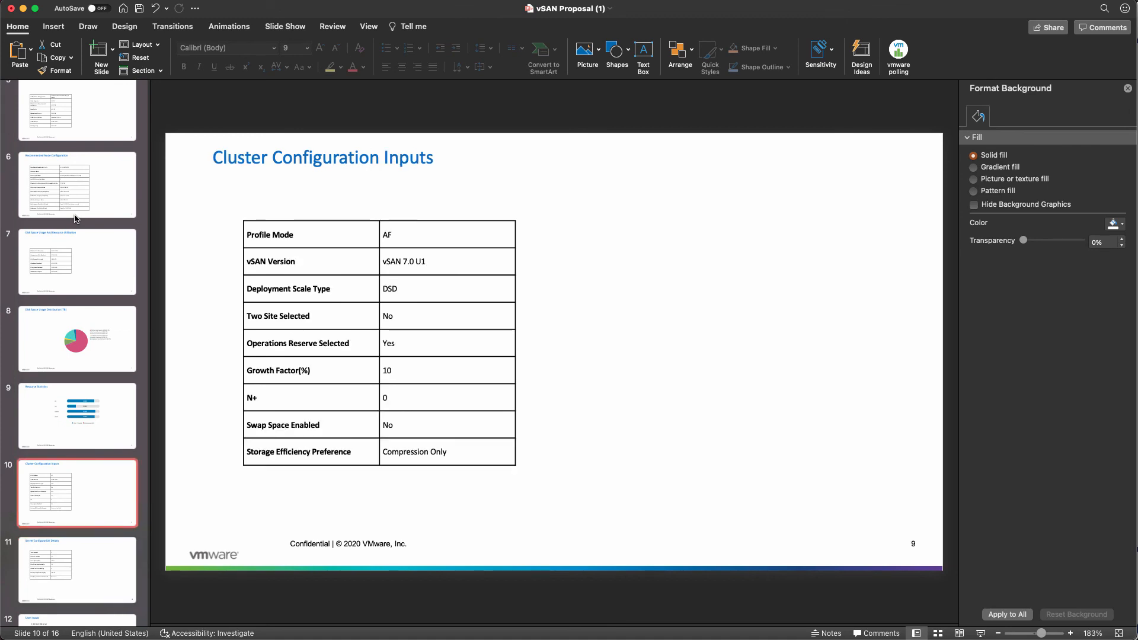
key(Down)
key(Down)
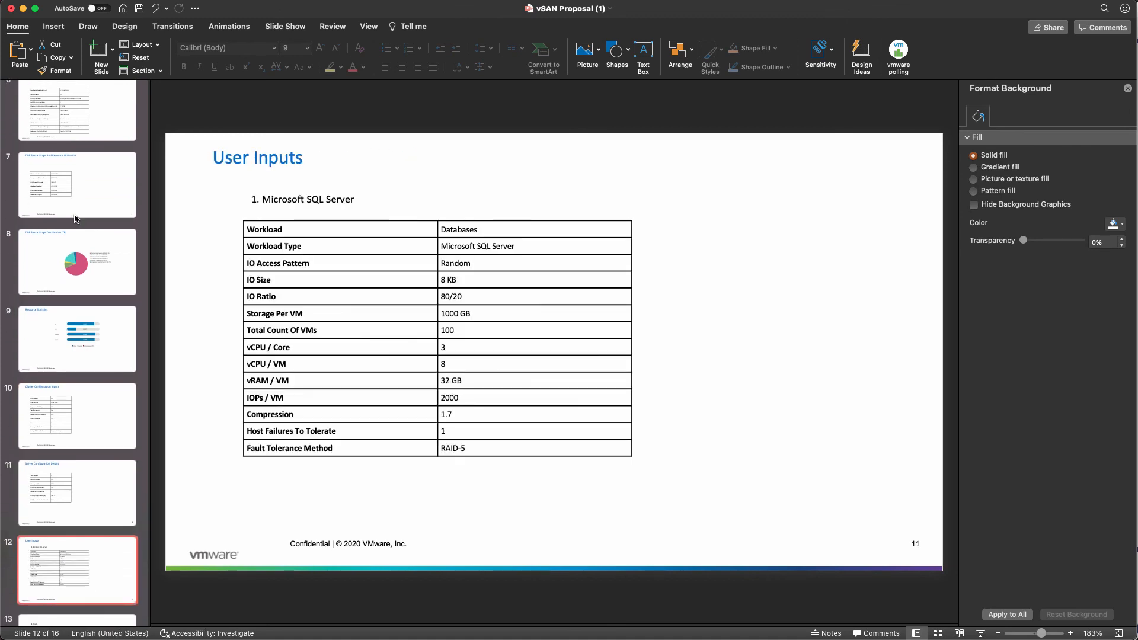
key(Down)
key(Down)
key(Down)
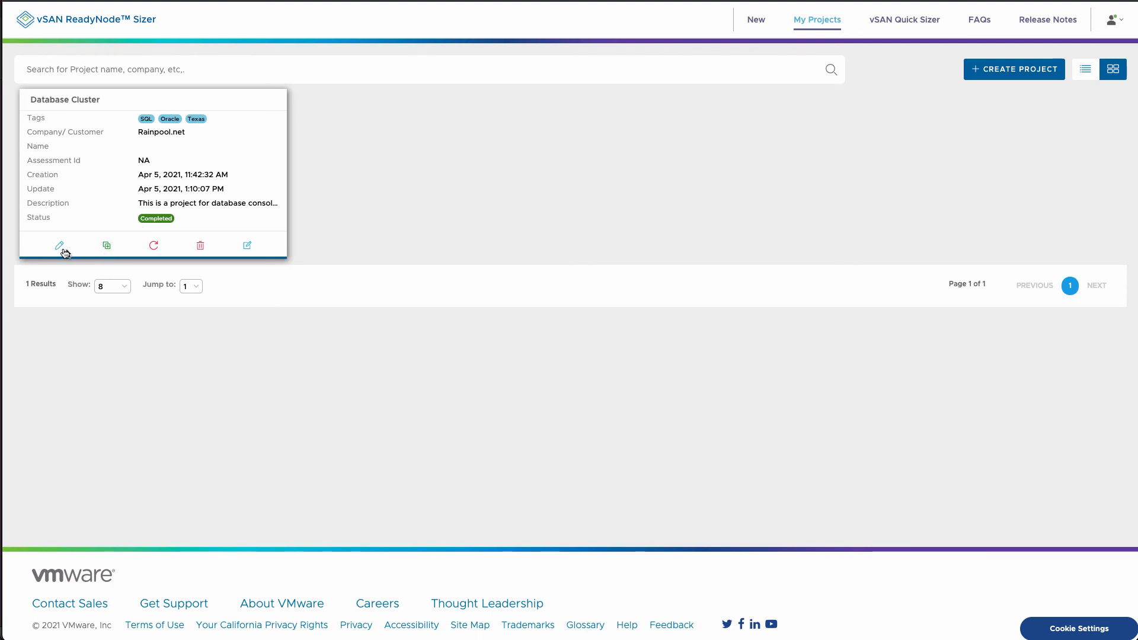
Clone the Database Cluster project in the vSAN ReadyNode Sizer, and open and cancel the reset of its copy
click(107, 246)
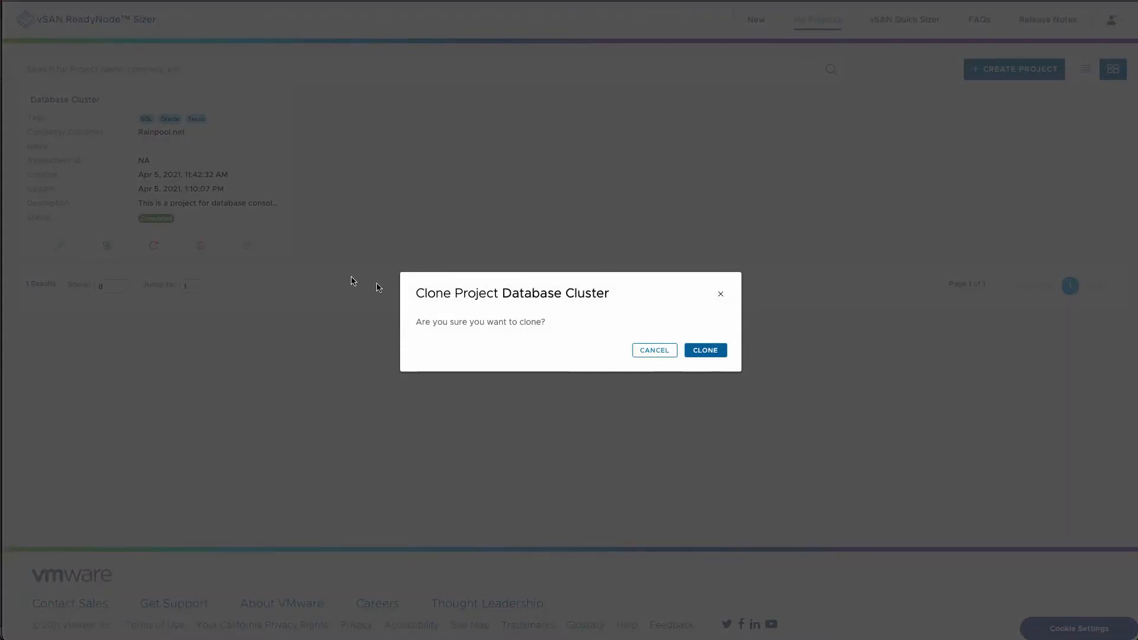
click(702, 354)
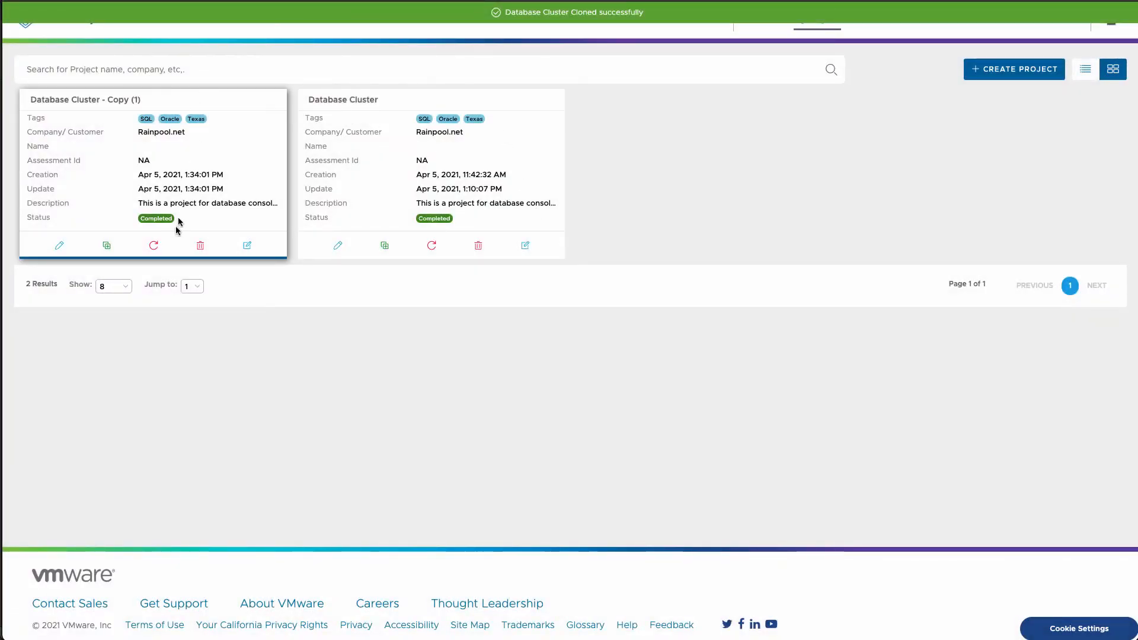
click(153, 246)
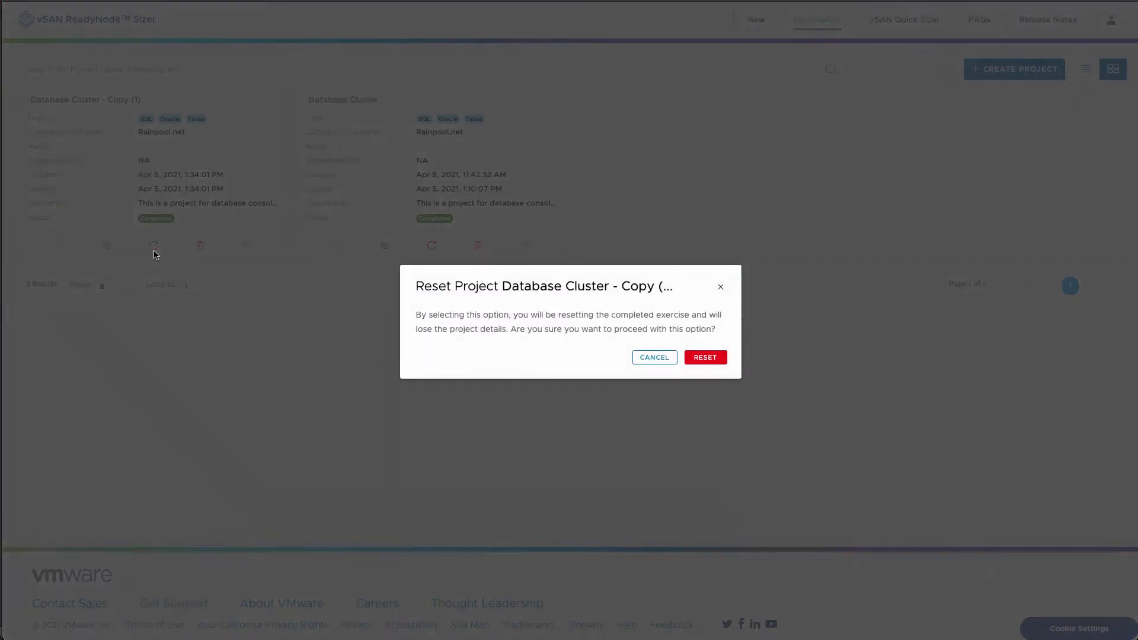
click(651, 358)
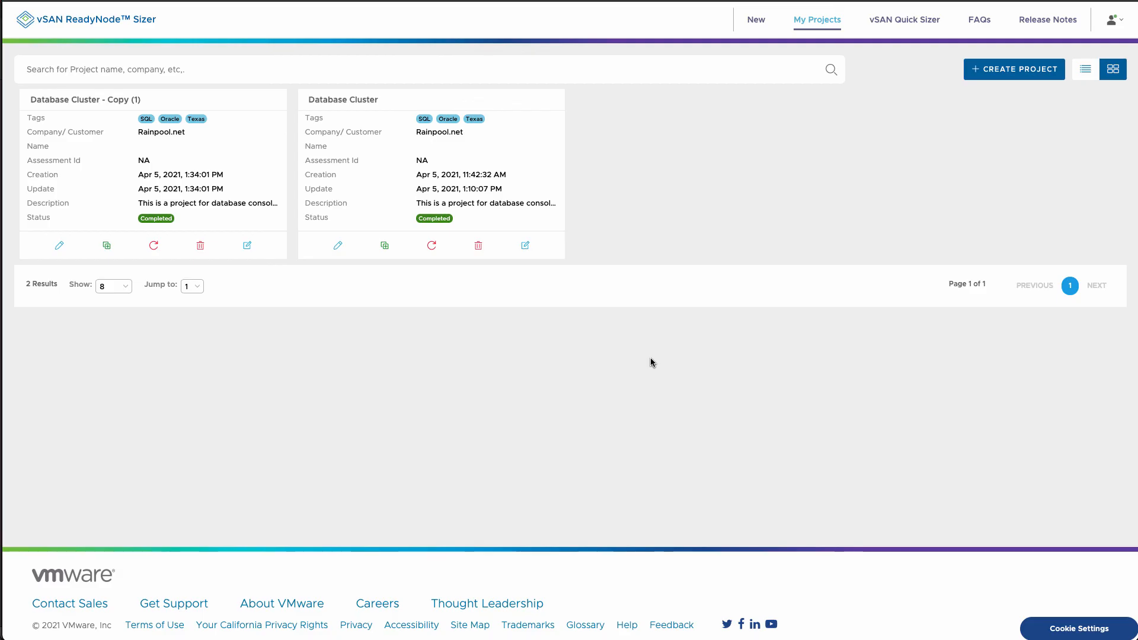
Delete the copied Database Cluster project
click(200, 246)
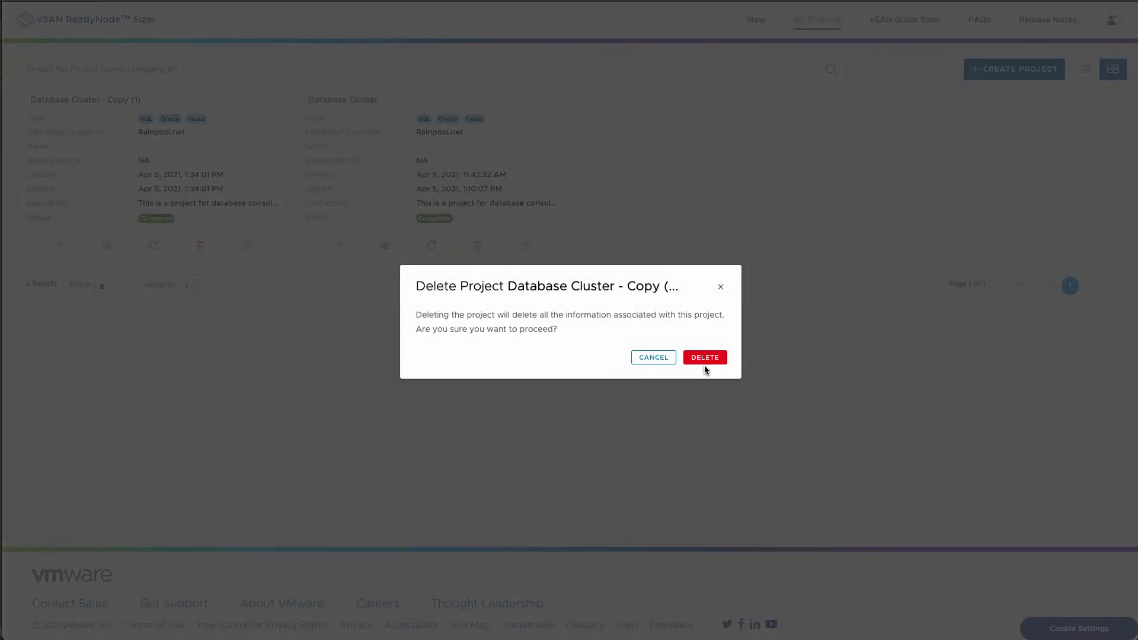